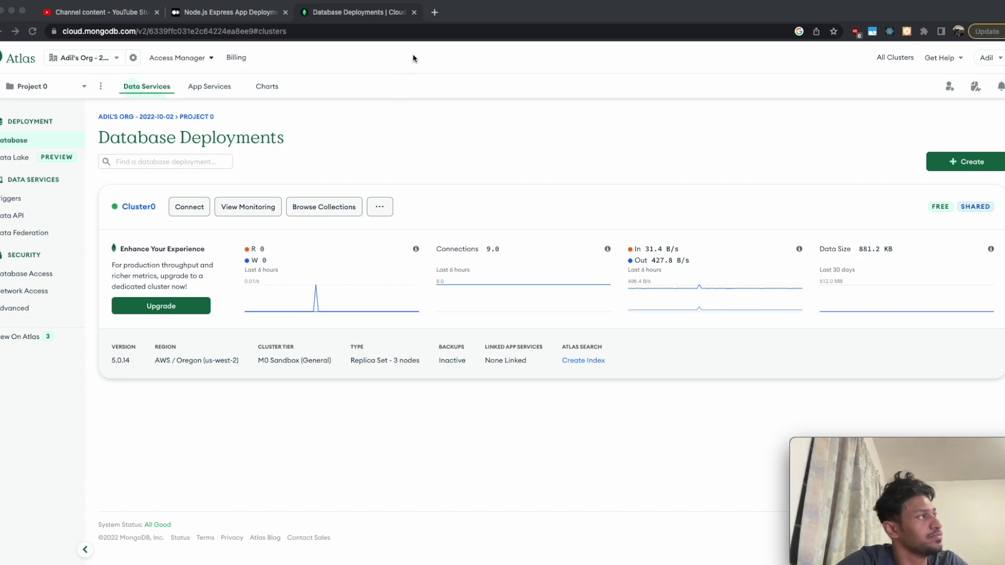
- Search the web for "mongodb doc" in a new browser tab and open the MongoDB Documentation home page
left_click(435, 12)
type("mongo")
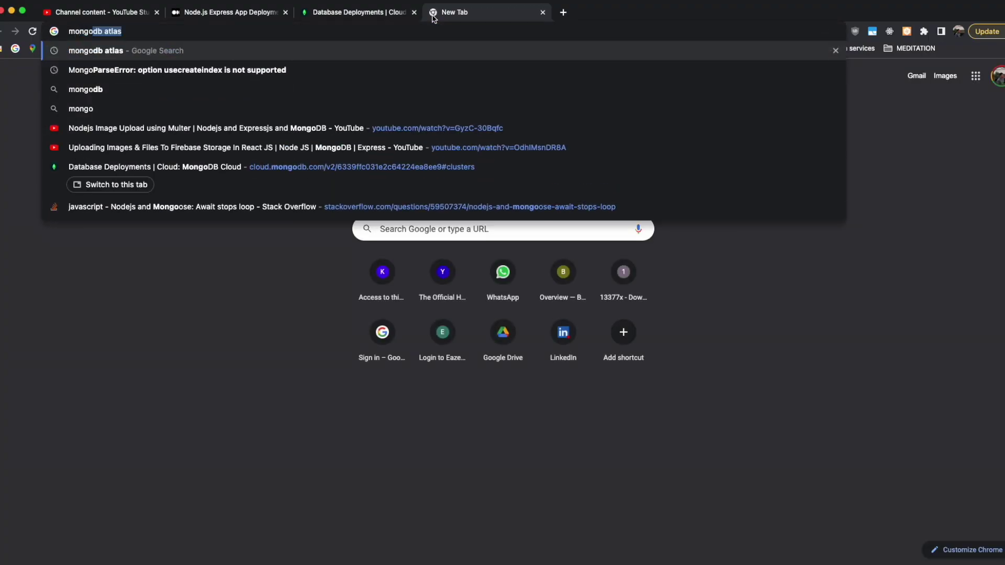
type("db doc")
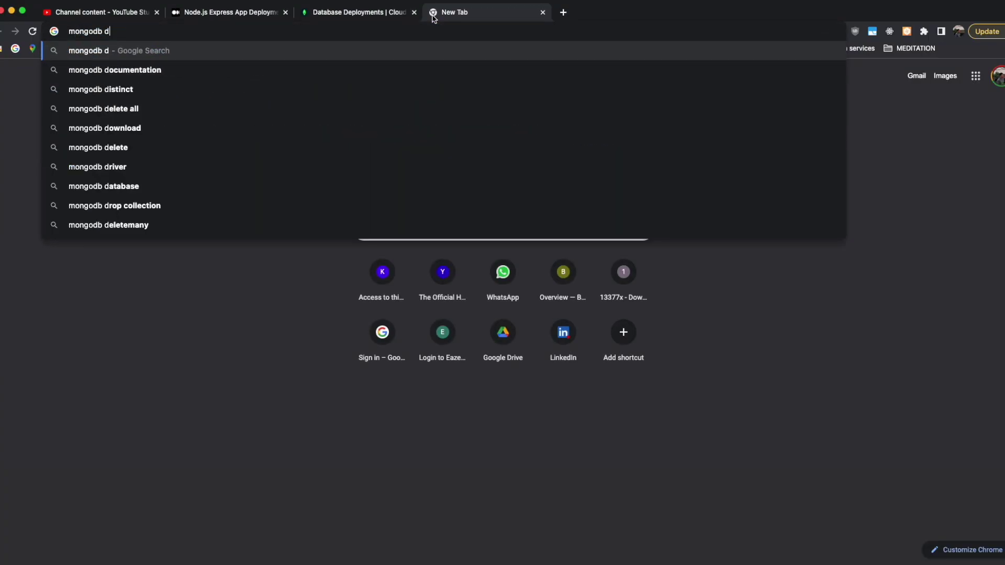
key("Return")
left_click(188, 192)
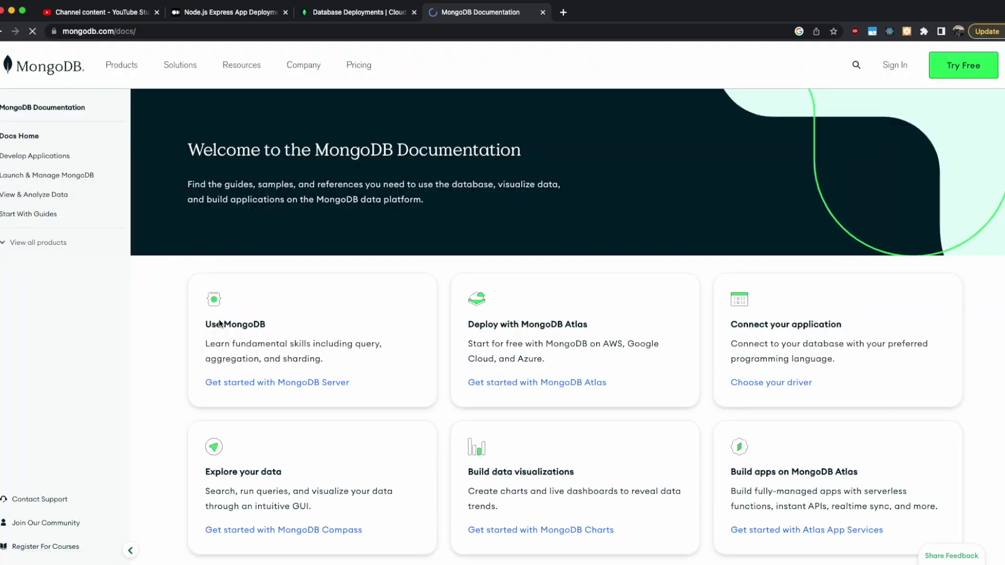
scroll(221, 325, "down", 3)
scroll(220, 325, "up", 1)
scroll(220, 325, "up", 2)
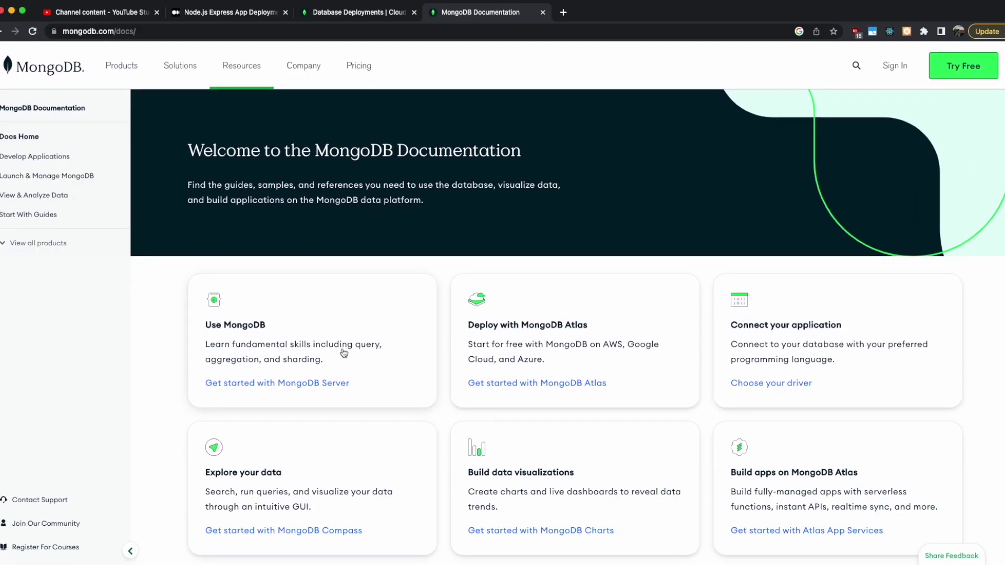
scroll(695, 344, "down", 1)
scroll(694, 345, "up", 1)
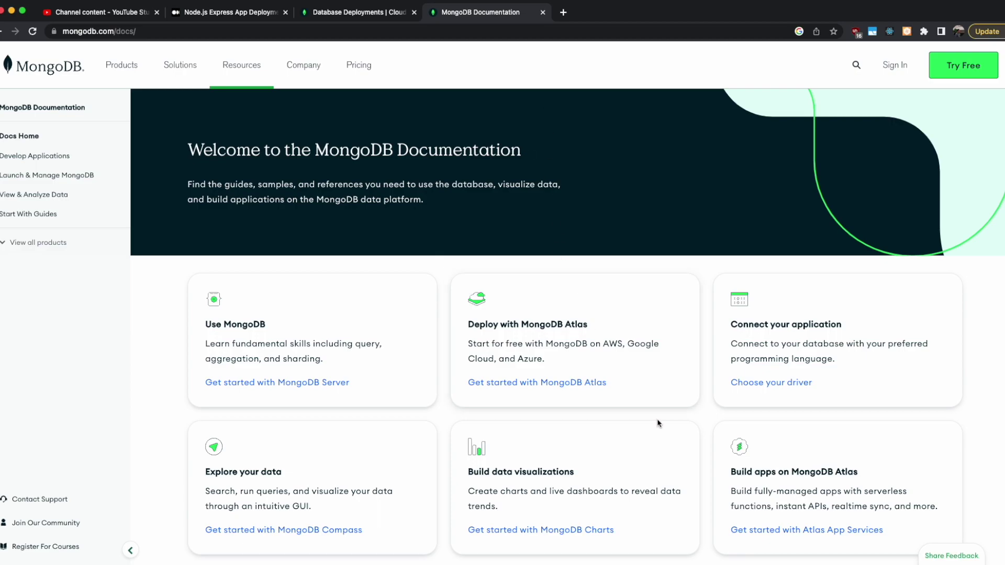
- Return to the Atlas Database Deployments page and look at the account menu options
left_click(356, 14)
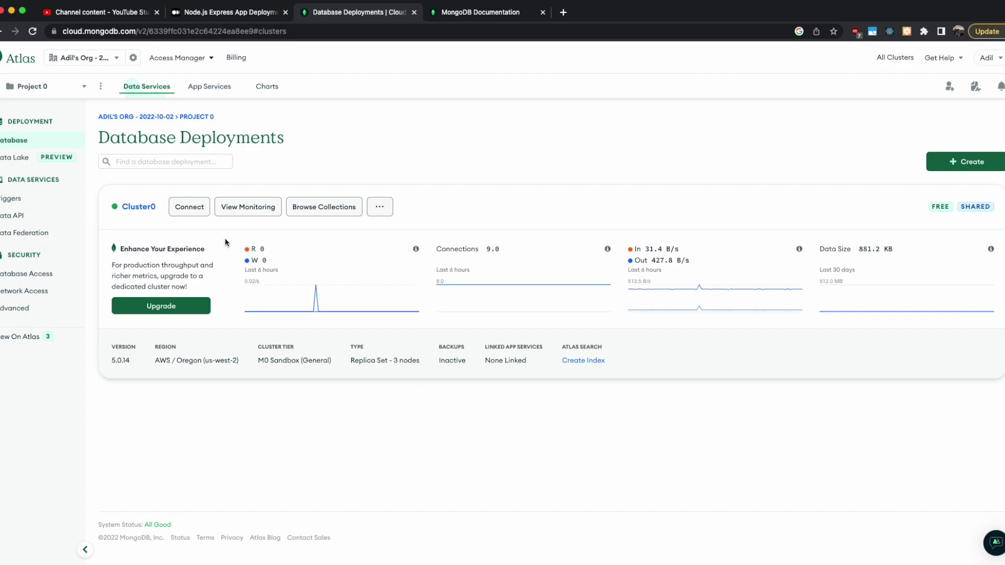
left_click(991, 58)
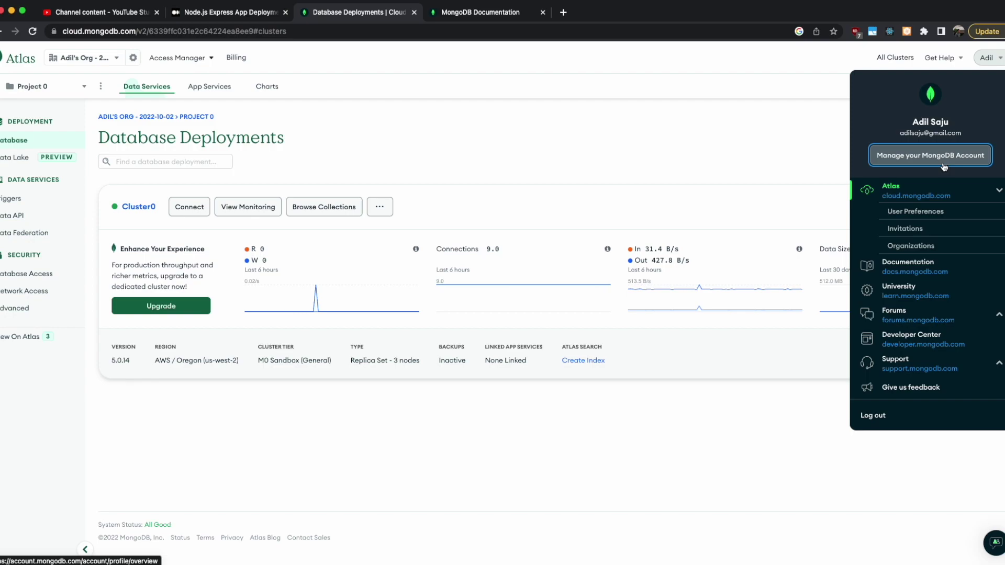
left_click(659, 151)
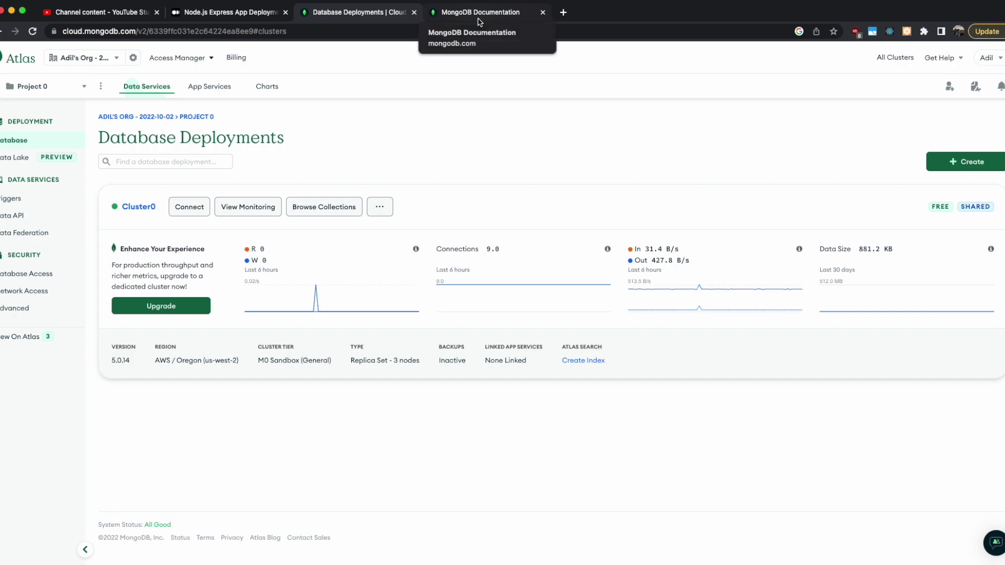
- Open Terminal, bring its window into view over the browser and start the MongoDB shell with mongosh
mouse_move(584, 555)
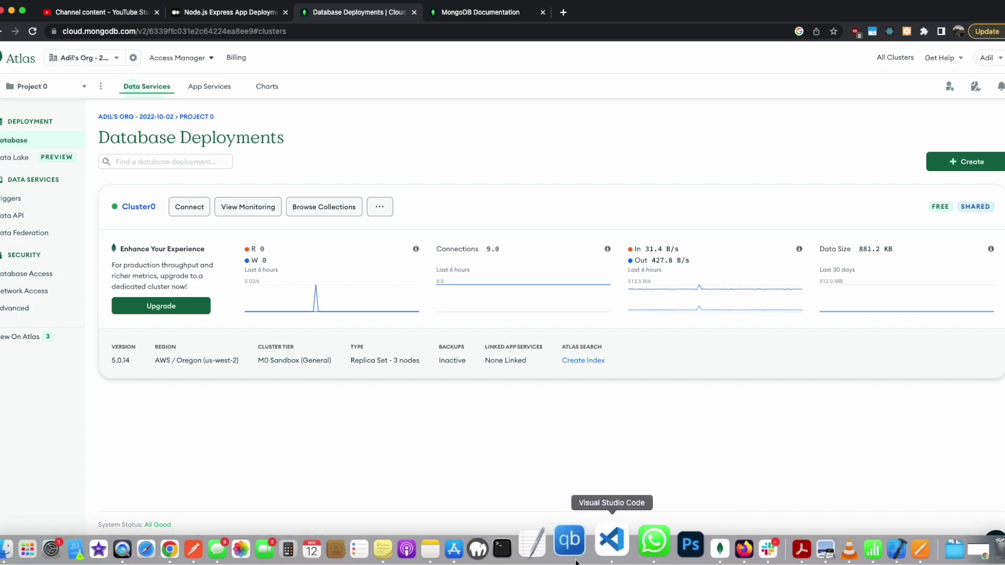
left_click(533, 554)
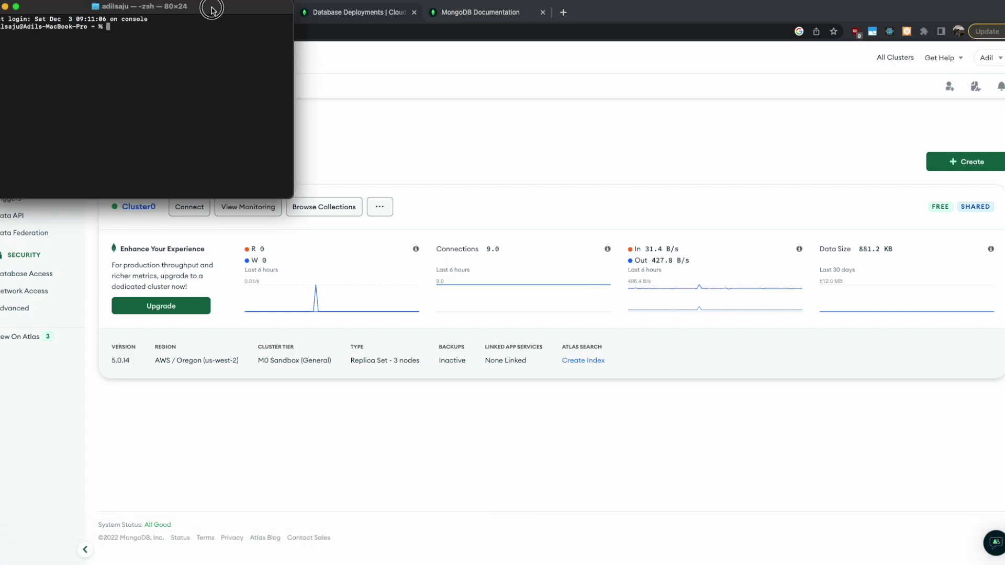
left_click_drag(208, 7, 520, 132)
type("mongosh")
key("Return")
key("Return")
key("Return")
key("Return")
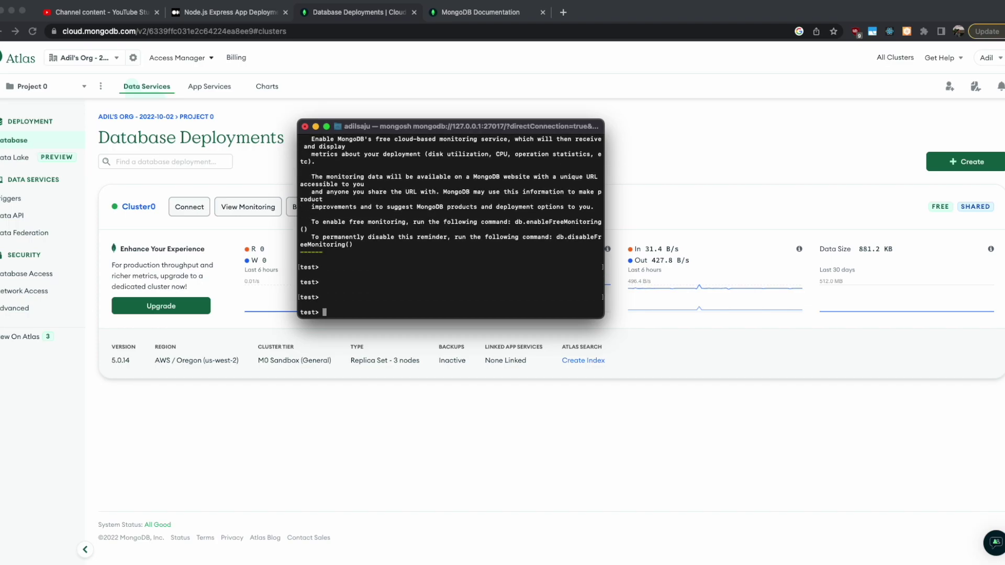
key("Return")
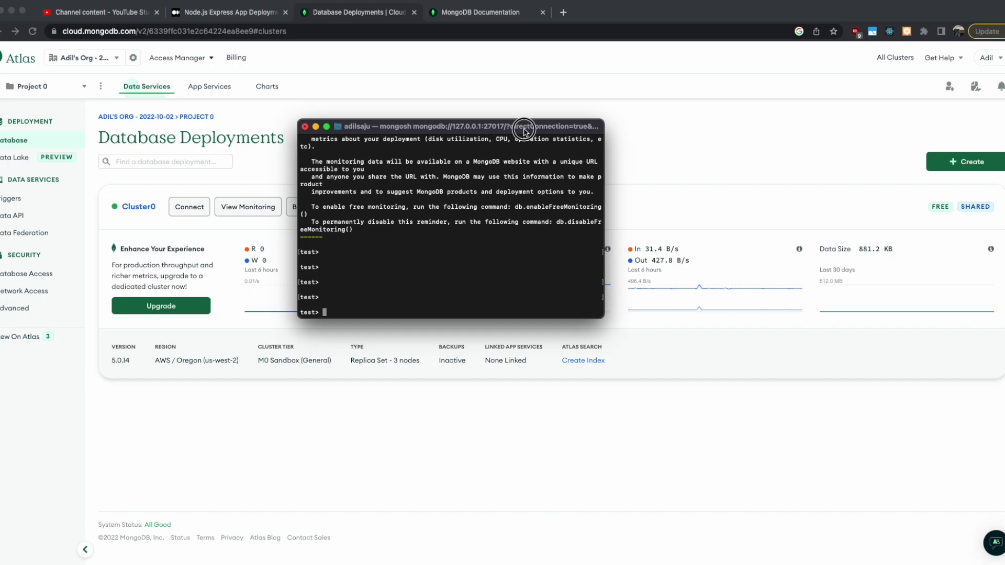
left_click_drag(518, 126, 525, 200)
- Search for "install mongodb mac" in a new browser tab and open the guide to installing MongoDB Community Edition on macOS
left_click(578, 16)
left_click(568, 14)
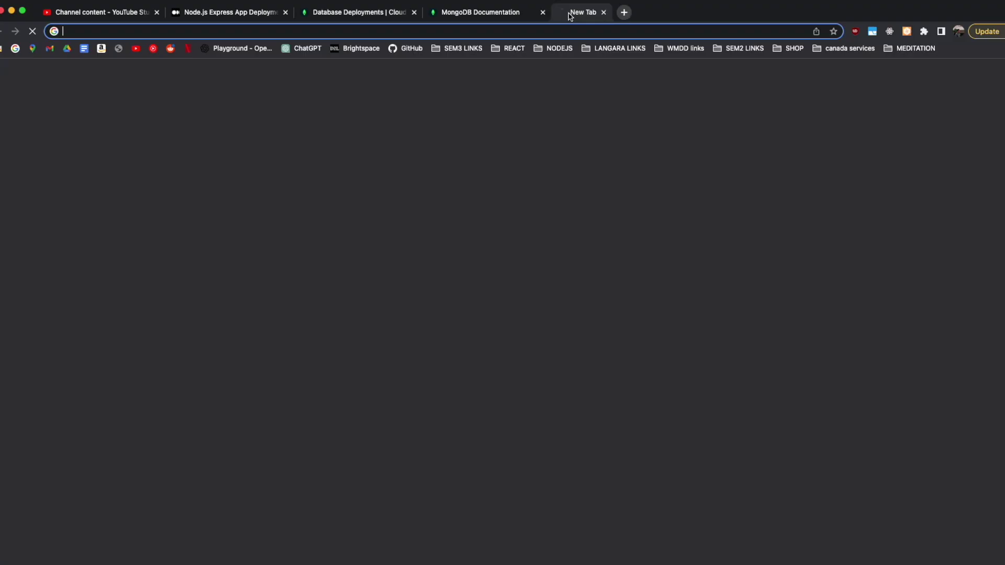
type("install mon")
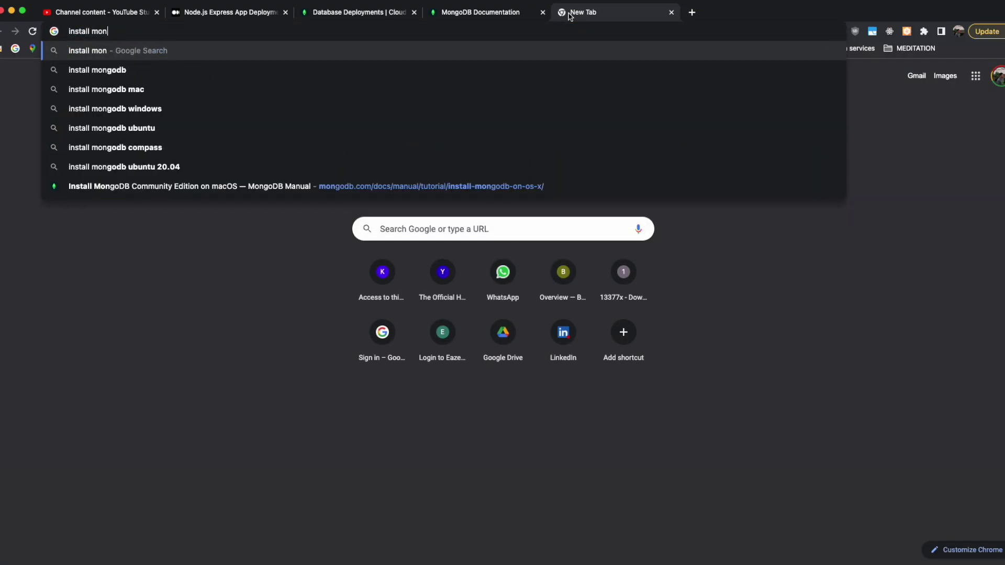
key("Down")
key("Down")
key("Return")
left_click(218, 193)
scroll(297, 341, "down", 10)
scroll(298, 340, "down", 8)
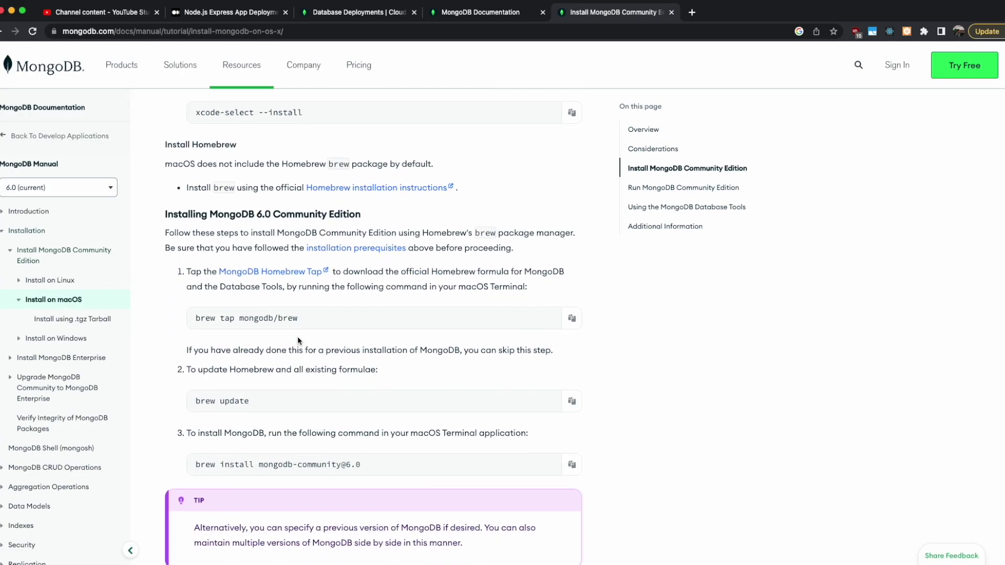
- Examine the Homebrew tap, update and install commands for MongoDB 6.0 Community Edition
scroll(298, 338, "up", 3)
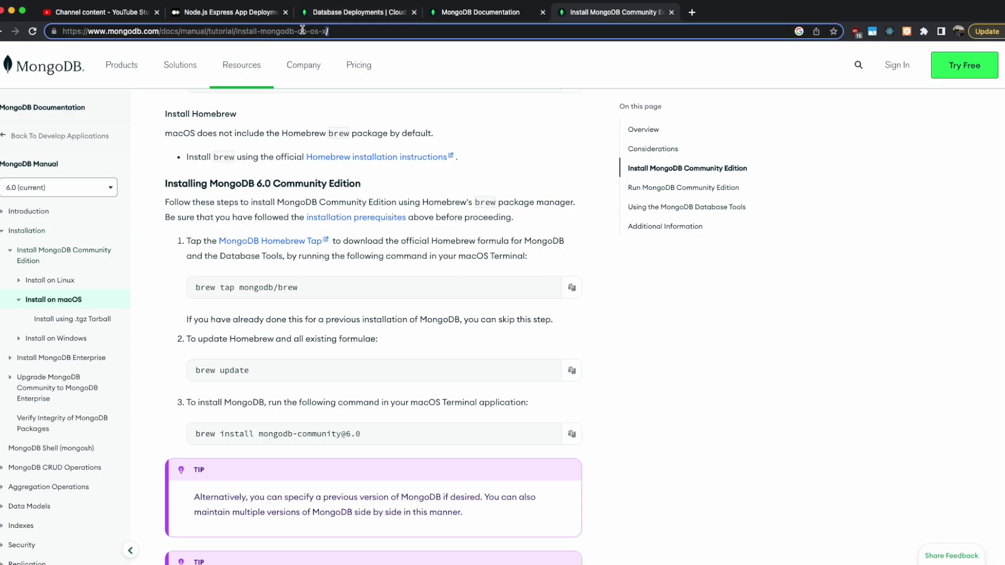
left_click(350, 31)
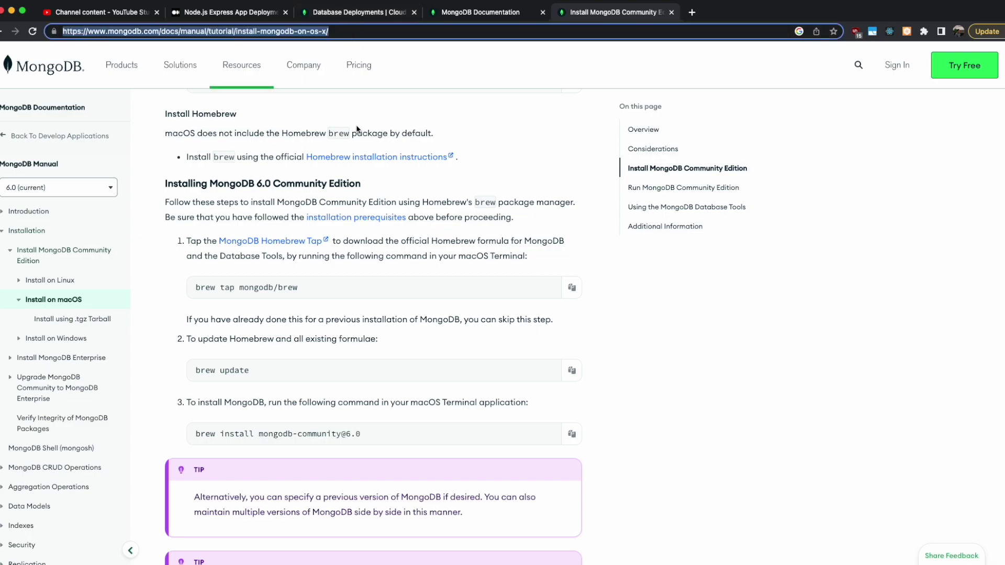
scroll(357, 129, "down", 3)
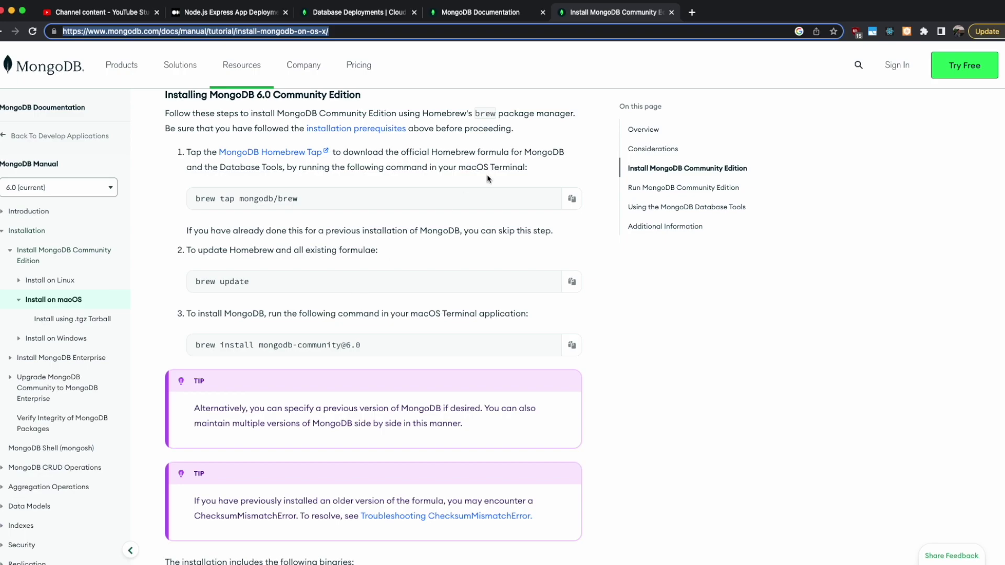
scroll(437, 207, "down", 3)
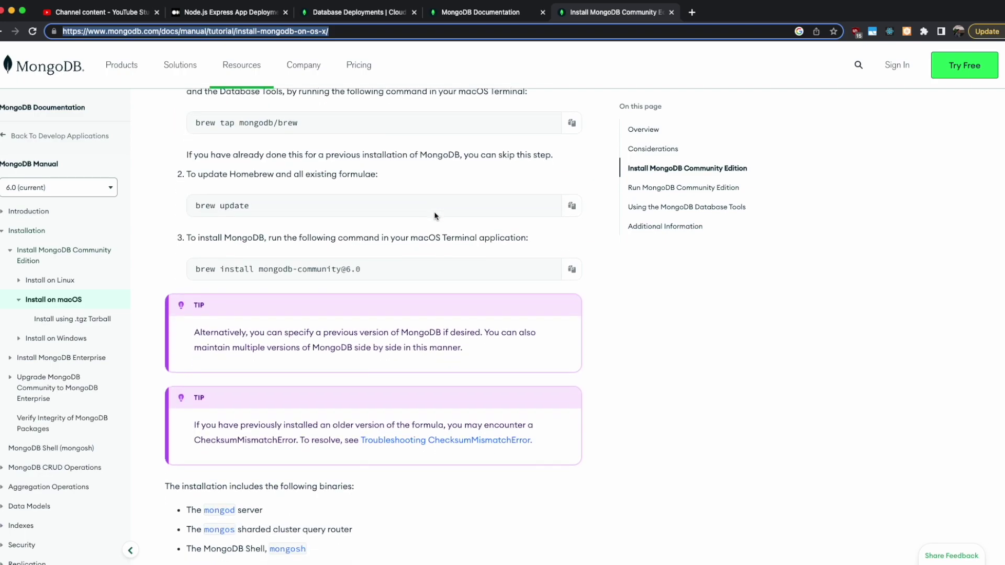
scroll(435, 215, "up", 5)
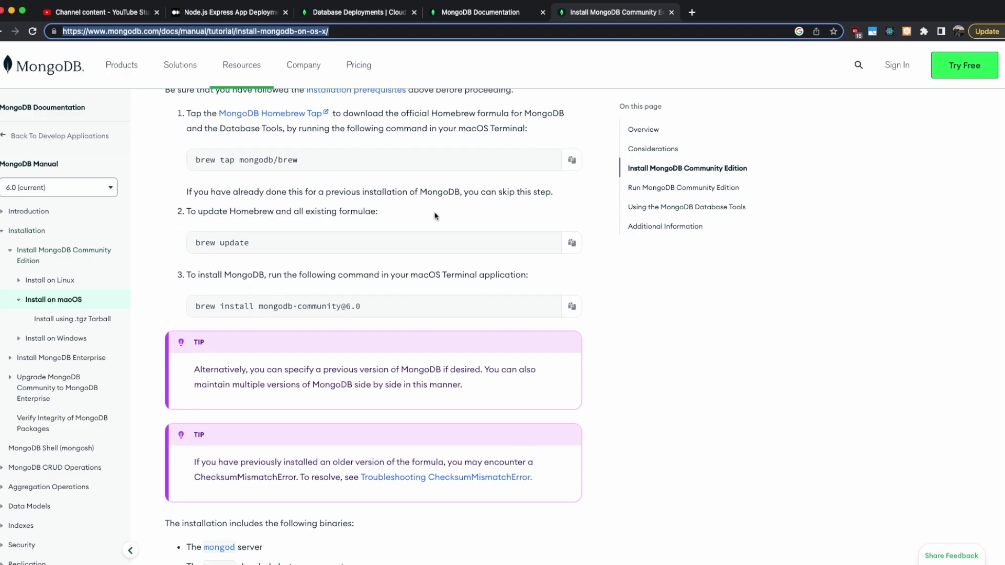
double_click(288, 241)
double_click(204, 242)
scroll(235, 303, "down", 1)
scroll(236, 304, "down", 10)
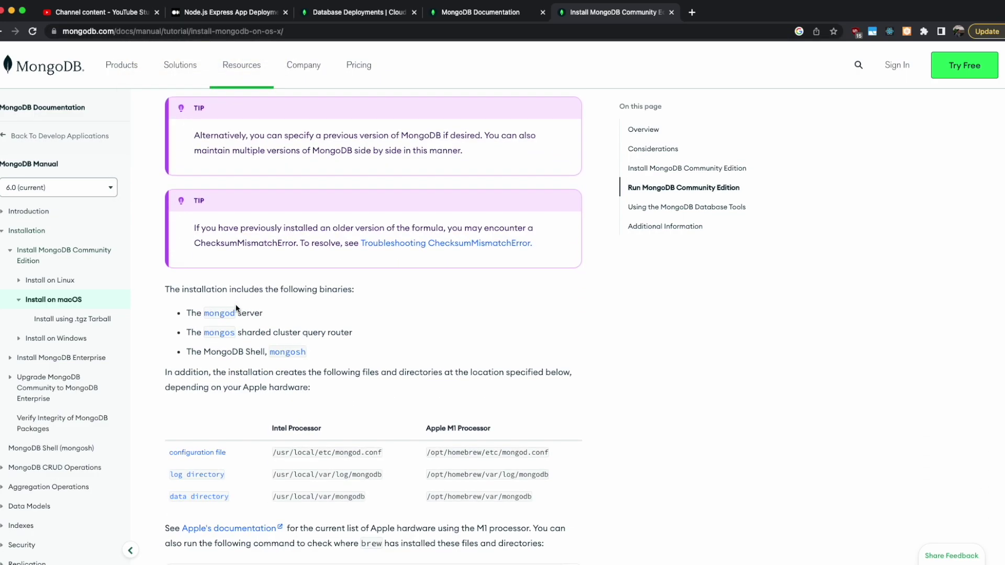
- Read how to run MongoDB as a macOS service or background process, verify it and connect to it
scroll(235, 307, "down", 7)
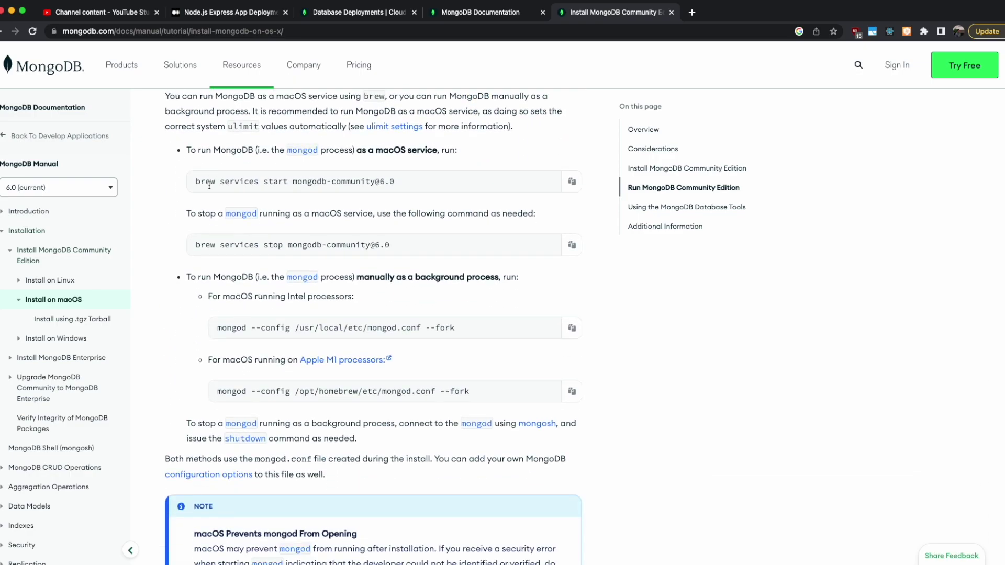
scroll(209, 188, "up", 1)
scroll(220, 355, "up", 6)
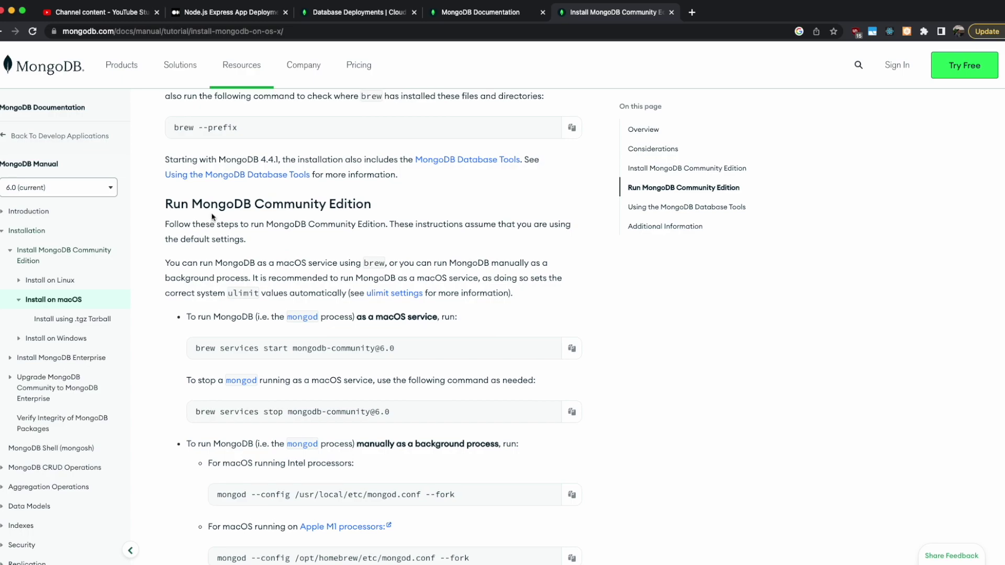
scroll(215, 262, "down", 10)
scroll(212, 215, "down", 7)
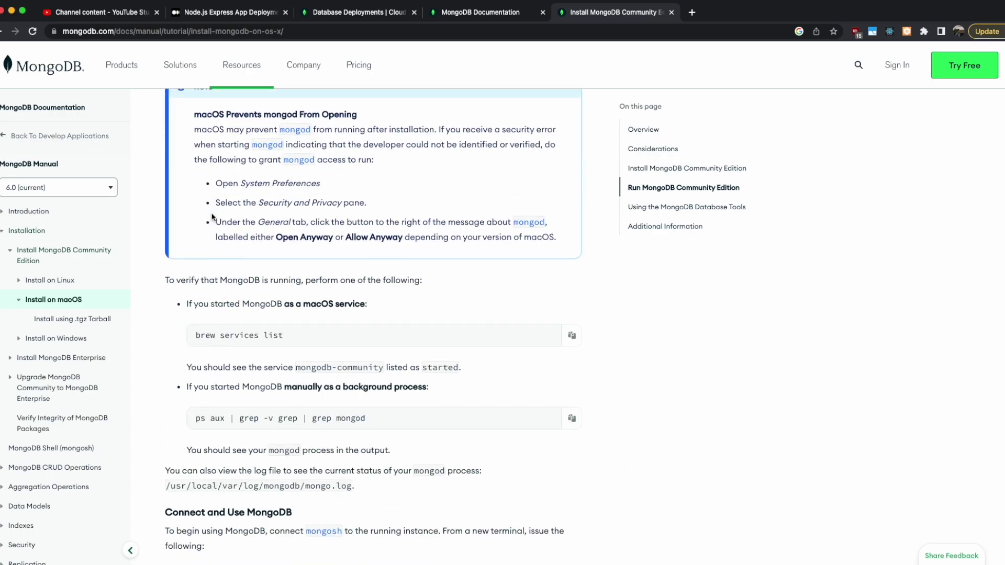
scroll(199, 193, "down", 1)
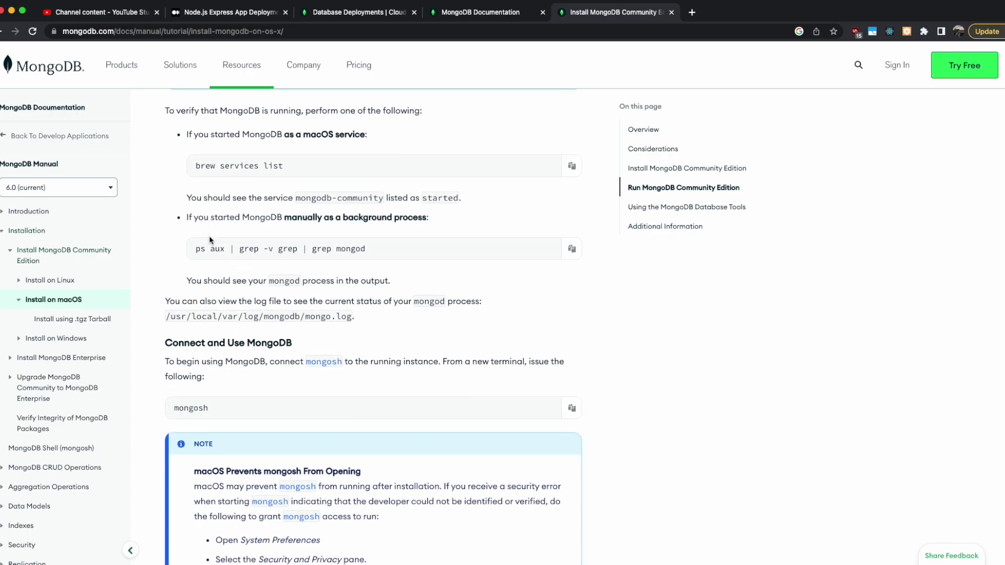
scroll(204, 153, "down", 2)
scroll(204, 153, "down", 5)
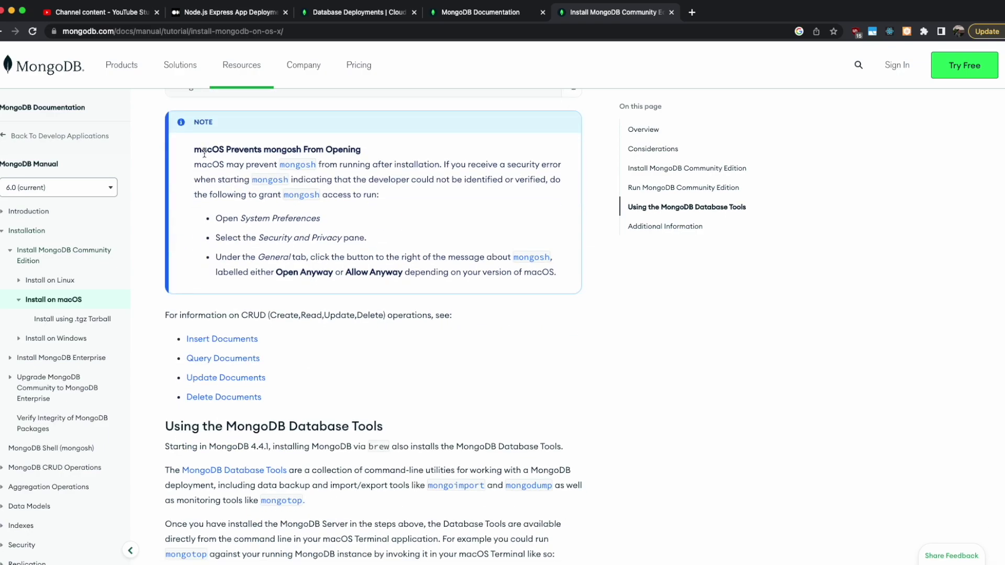
- Copy the mongosh command from the Connect and Use MongoDB section, run it in Terminal, and exit the shell
scroll(201, 235, "up", 3)
double_click(199, 256)
key("super+c")
left_click(324, 263)
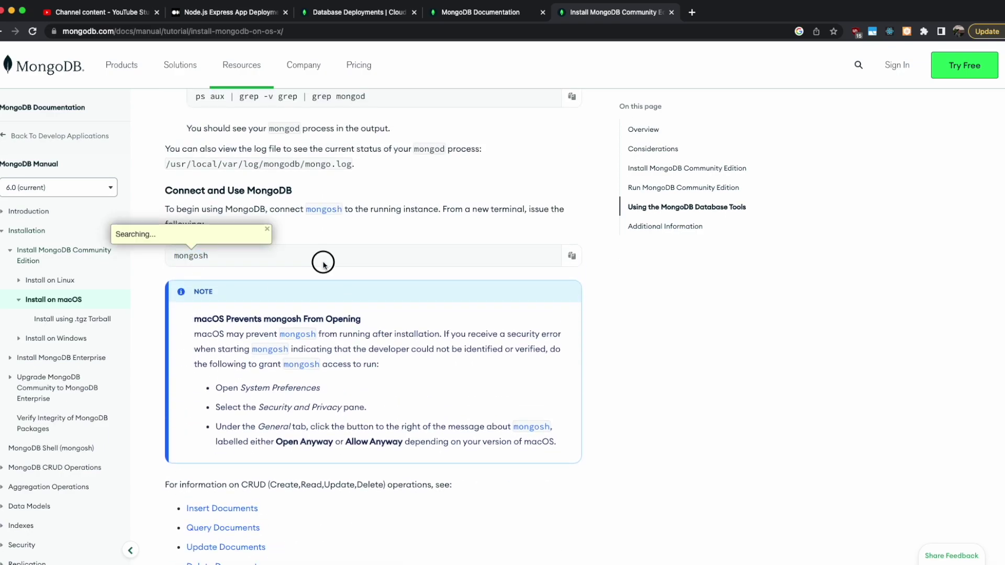
key("super+Tab")
key("ctrl+d")
key("super+v")
key("Return")
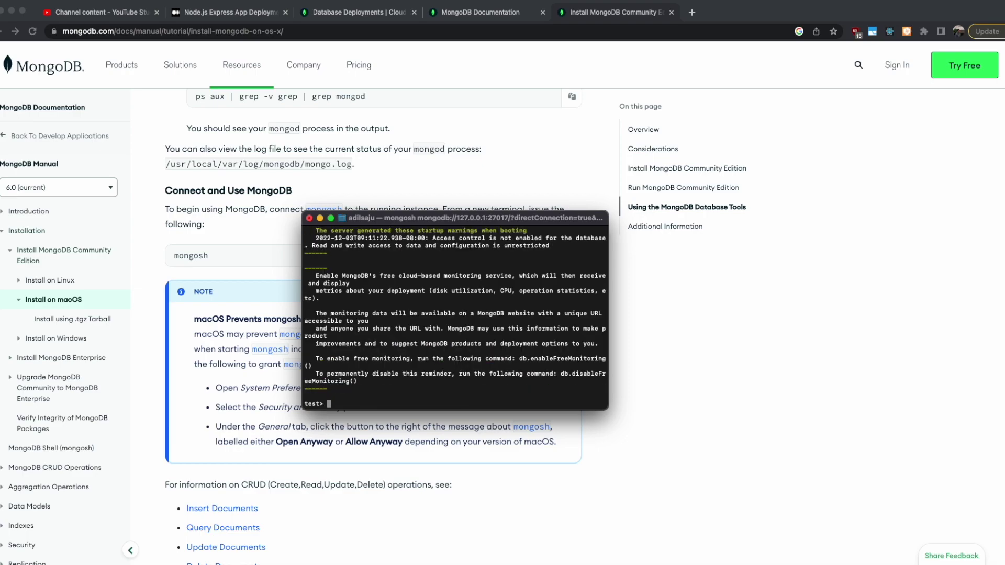
key("ctrl+d")
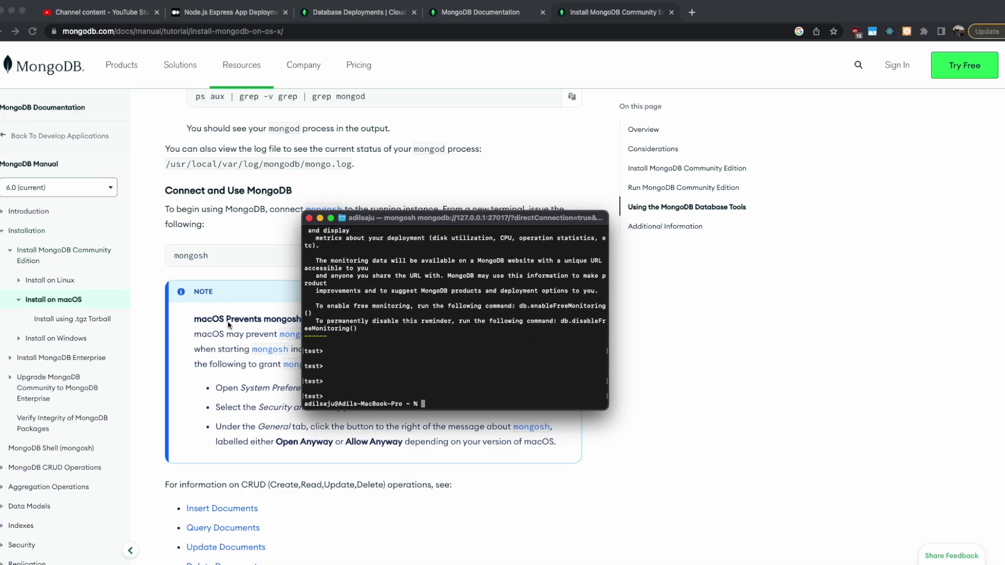
- Review the macOS guide again in the browser, from the checksum troubleshooting back to the install and run commands
left_click(255, 282)
scroll(262, 314, "down", 13)
scroll(267, 342, "down", 10)
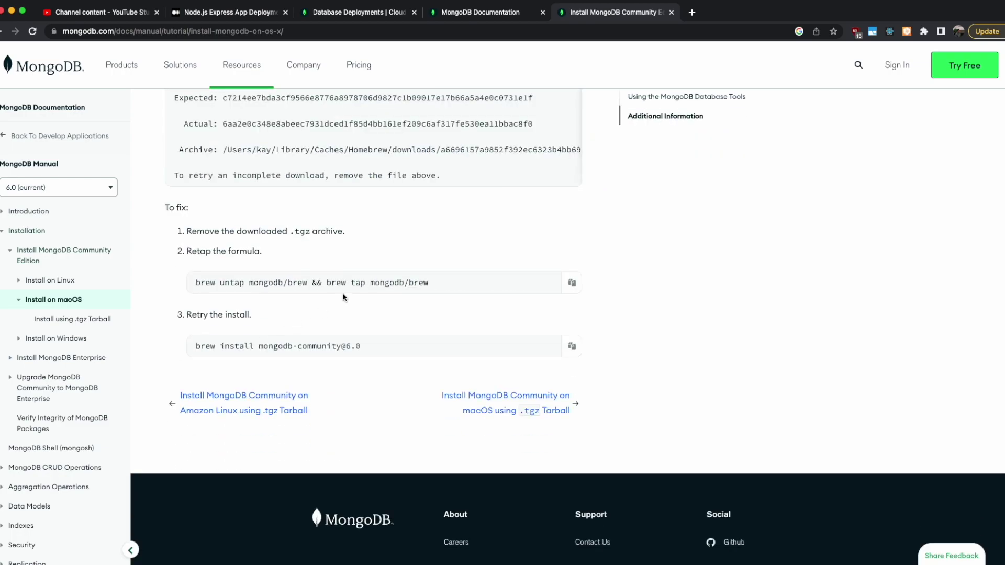
scroll(343, 298, "up", 10)
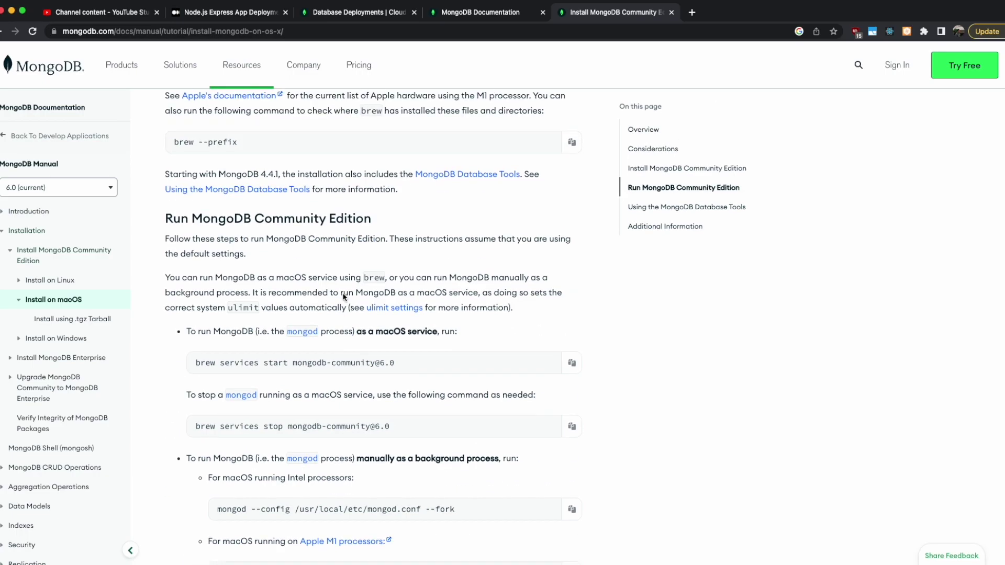
scroll(343, 295, "up", 10)
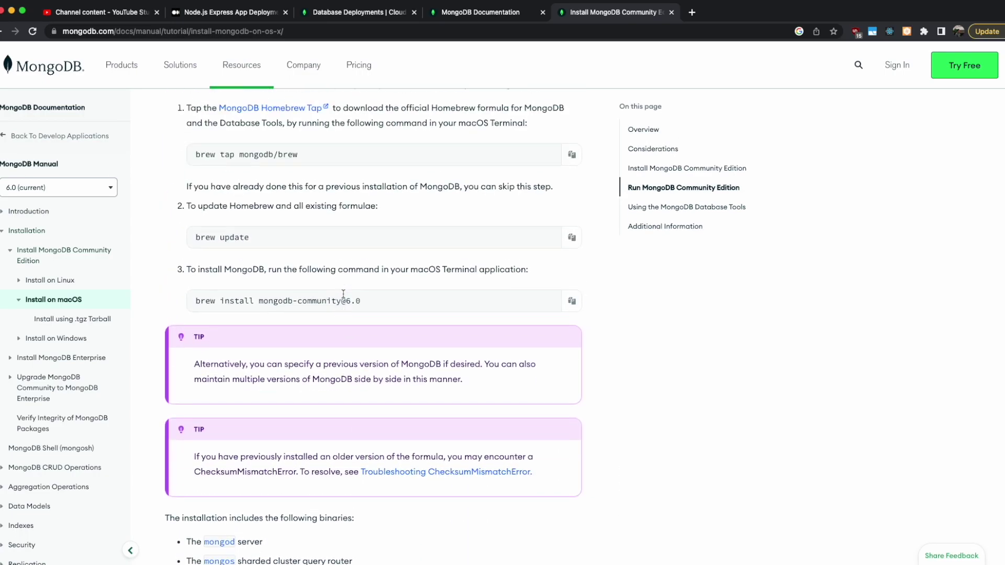
scroll(343, 297, "up", 7)
scroll(343, 297, "down", 12)
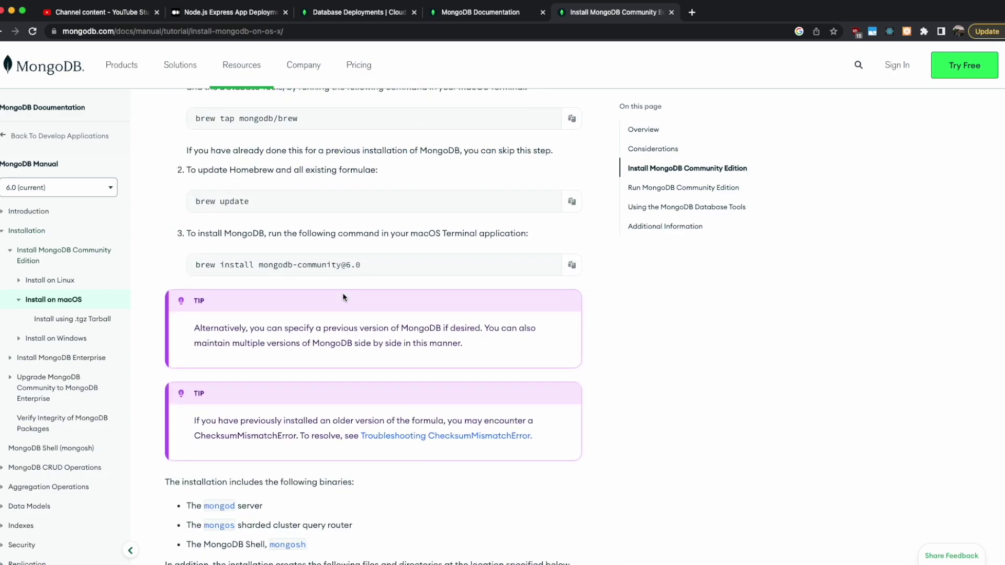
left_click_drag(202, 260, 361, 264)
scroll(473, 257, "down", 9)
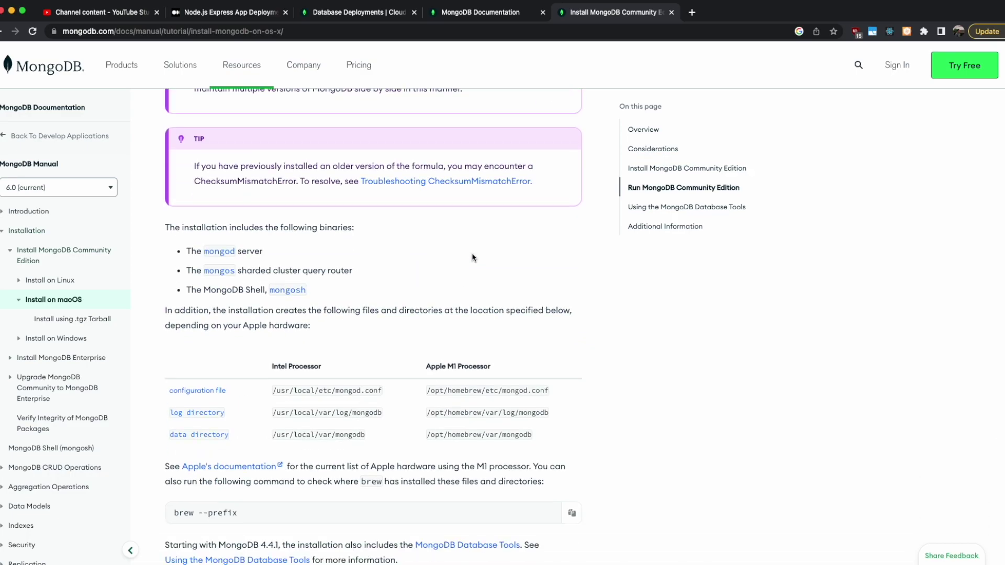
scroll(473, 257, "down", 7)
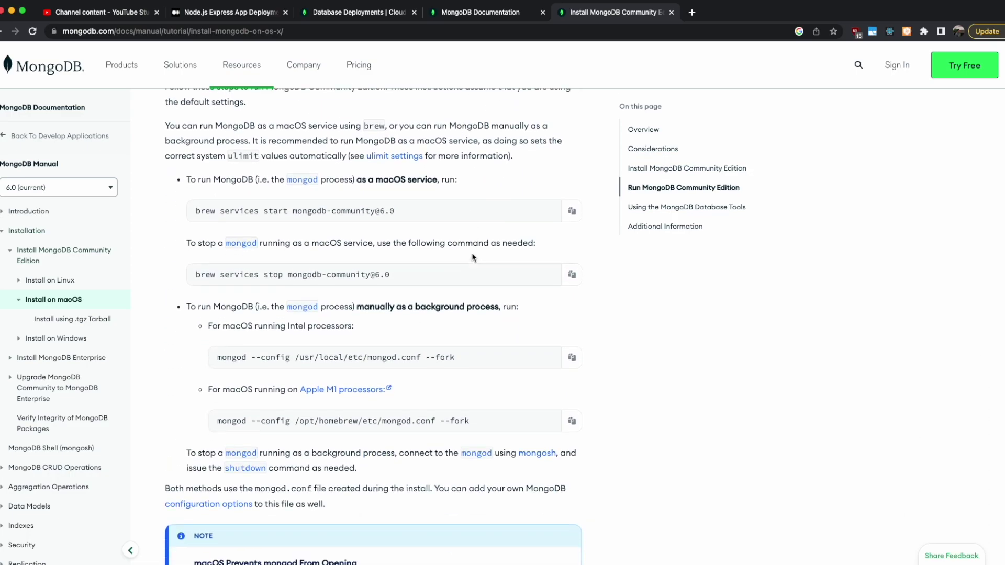
left_click_drag(187, 175, 404, 175)
left_click(368, 187)
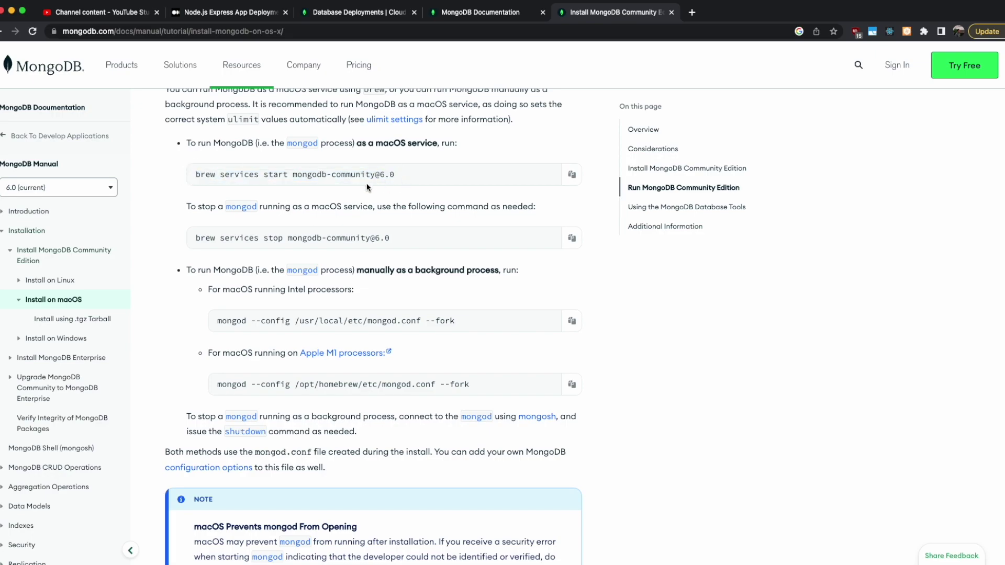
left_click_drag(294, 177, 411, 177)
scroll(422, 181, "down", 10)
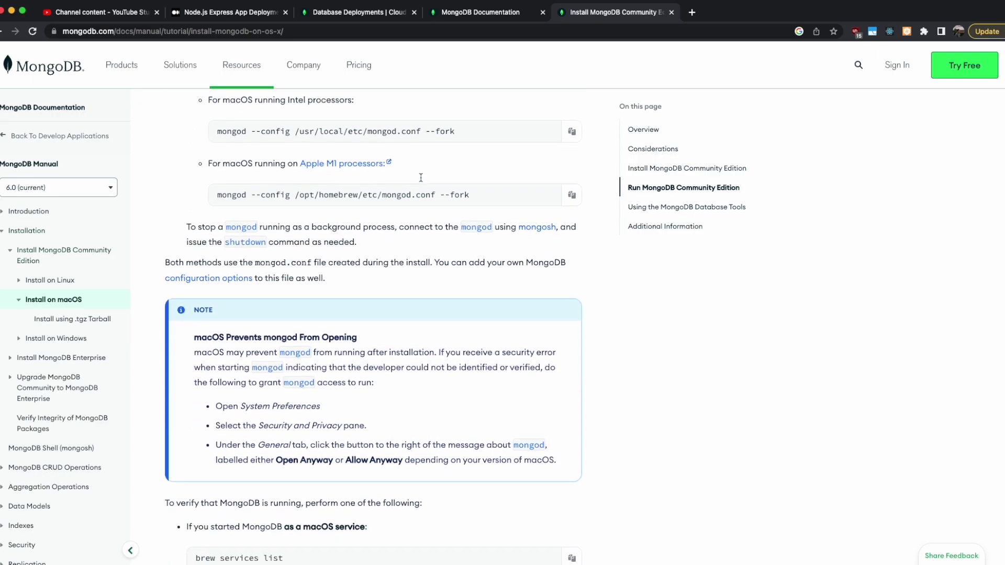
scroll(249, 341, "down", 4)
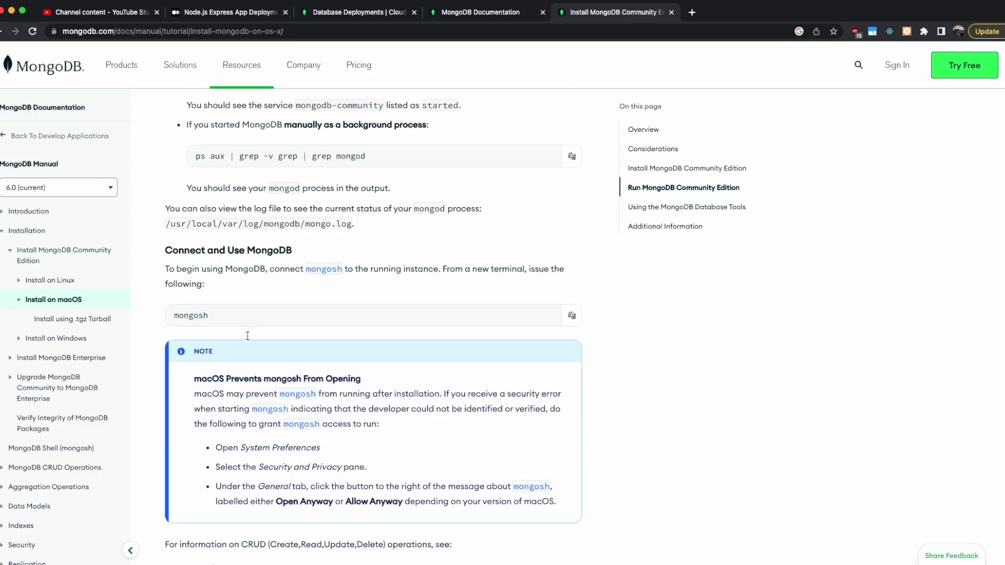
- Copy the mongosh command from the guide and paste it at the Terminal prompt
double_click(218, 243)
key("super+c")
scroll(233, 377, "down", 3)
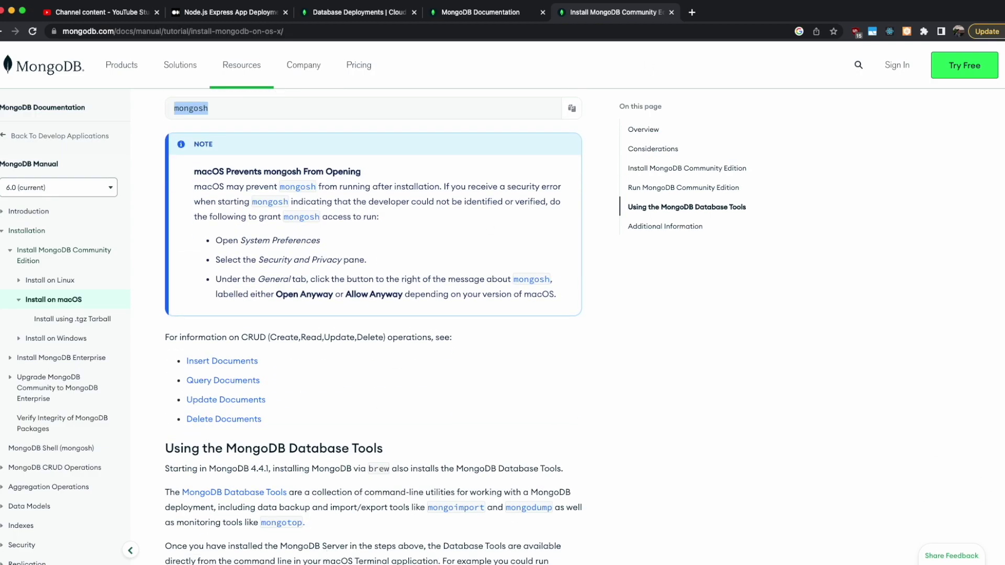
left_click(724, 413)
key("super+Tab")
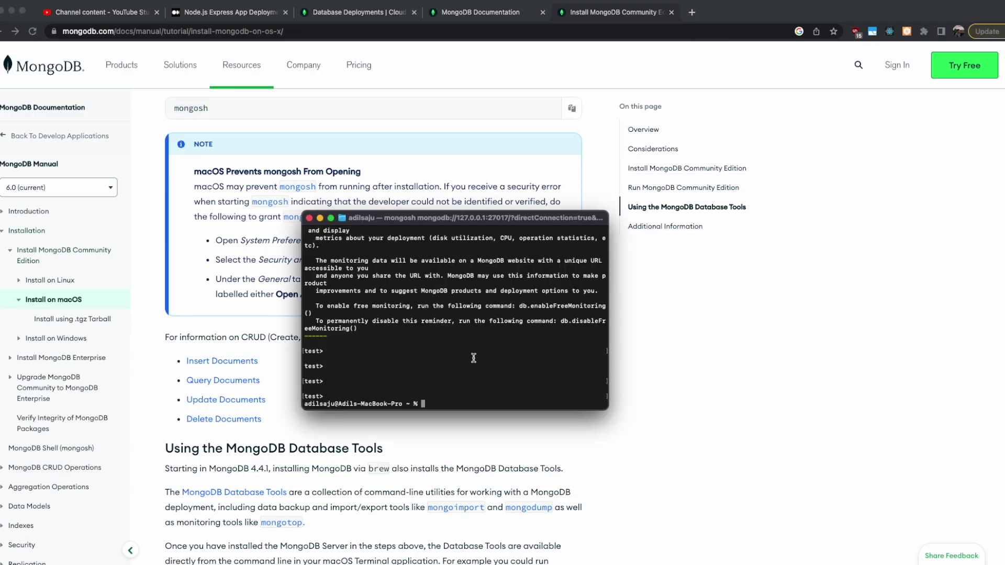
key("super+v")
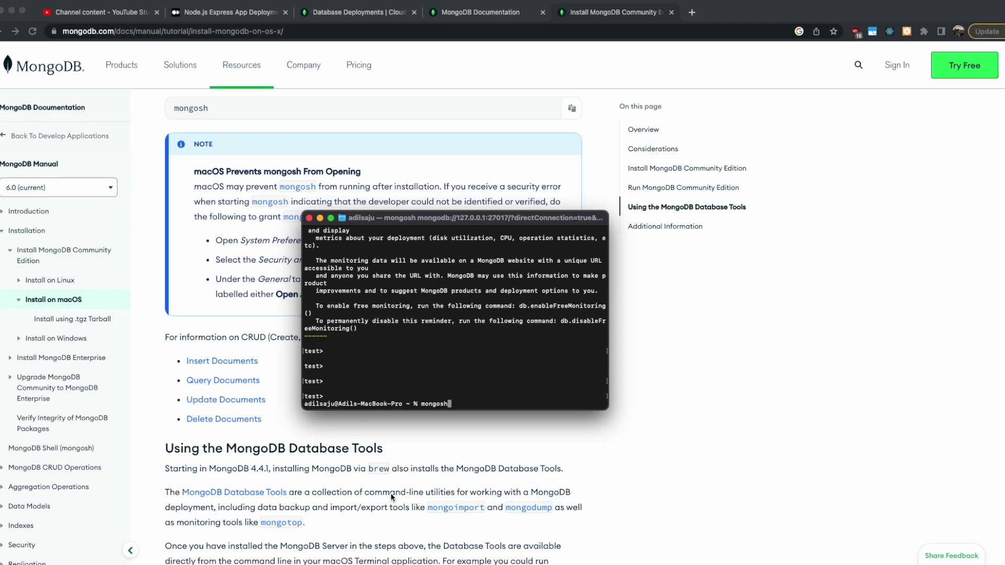
- Search for "mongodb compass mac" in a new browser tab and open the MongoDB Compass download page from the results
left_click(724, 294)
left_click(691, 12)
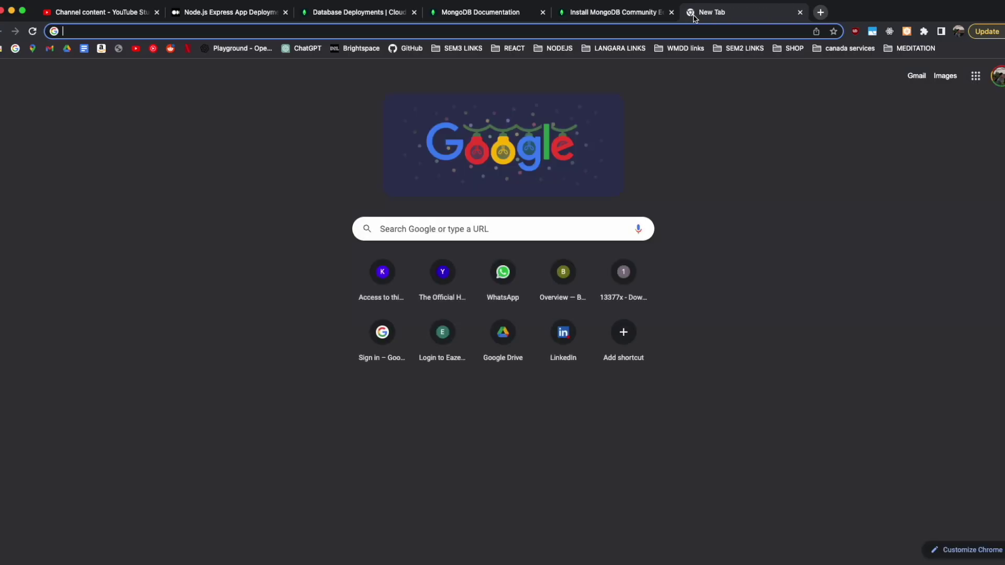
type("mongodb ")
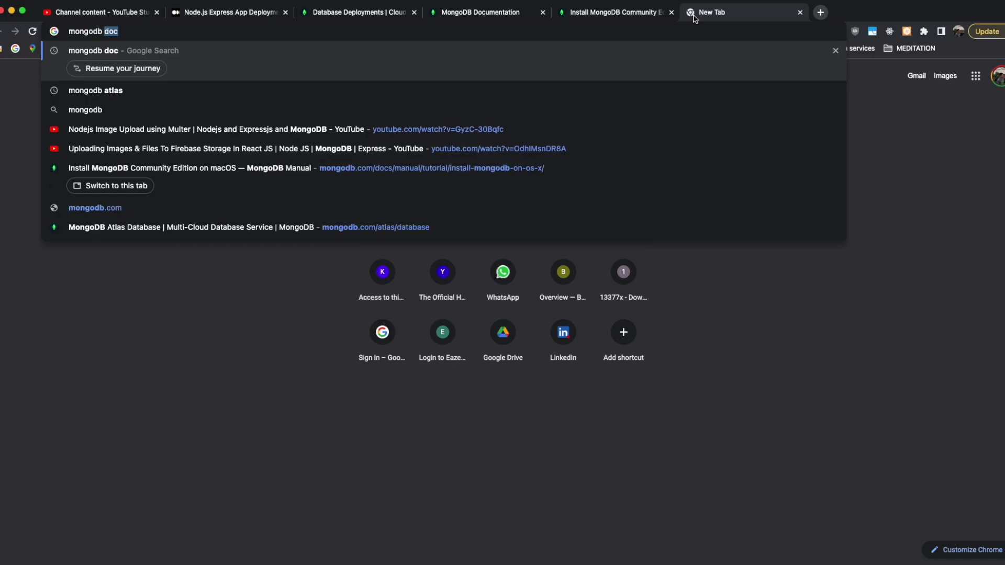
type("compass mac")
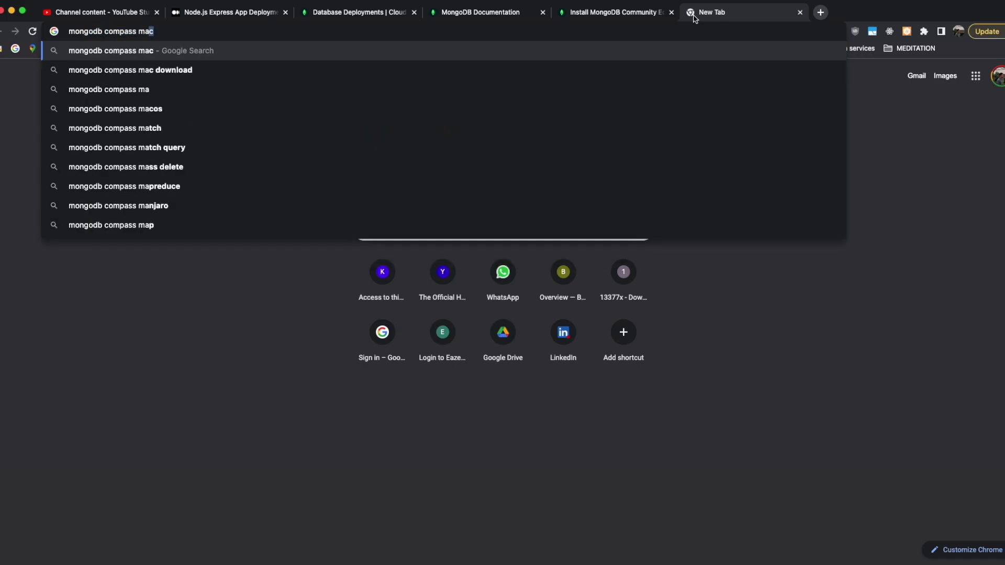
key("Return")
left_click(267, 269)
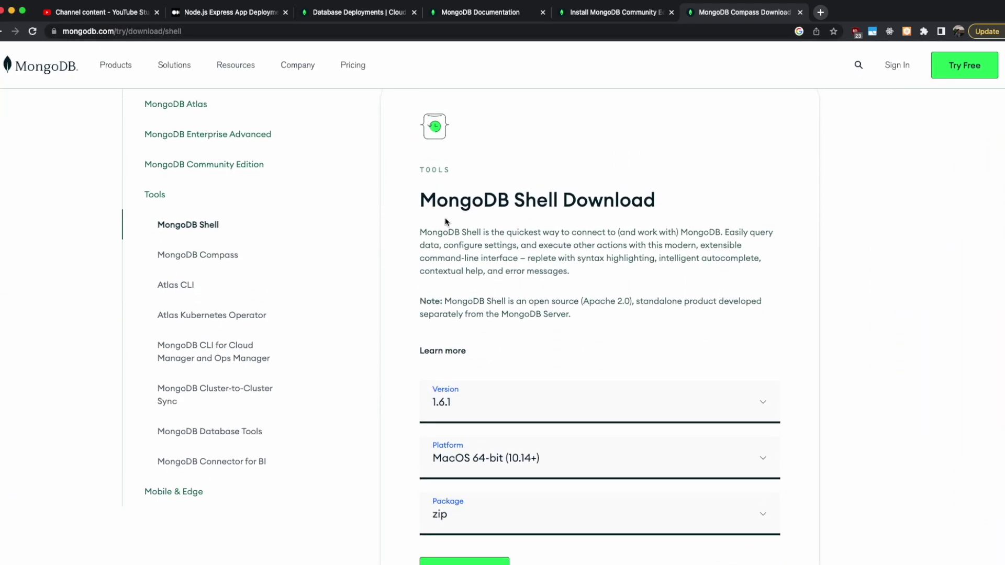
- Set the platform of the MongoDB Shell download to MacOS M1 (11.0+)
scroll(473, 302, "down", 2)
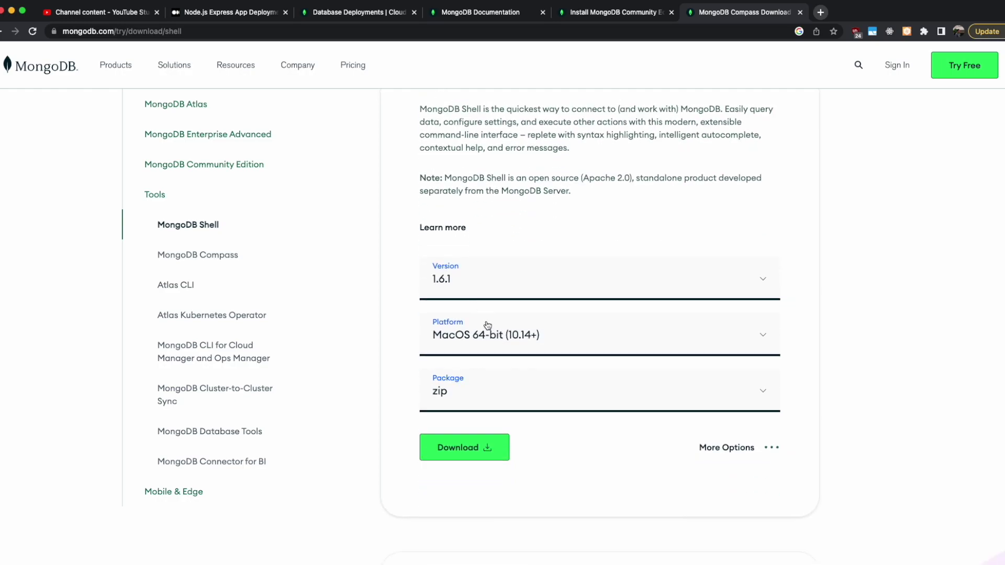
left_click(490, 334)
left_click(839, 384)
left_click(590, 338)
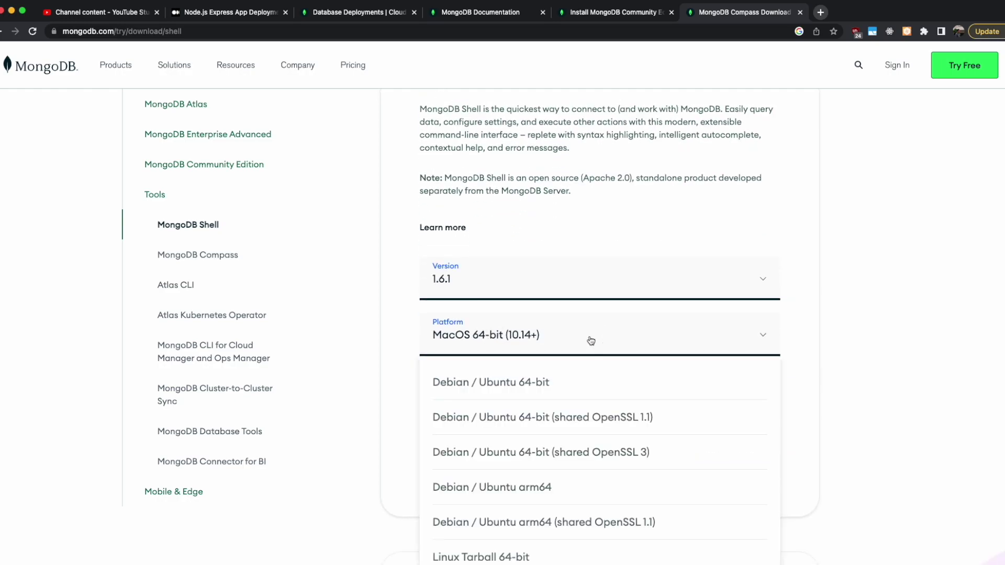
scroll(568, 442, "down", 5)
scroll(569, 442, "up", 3)
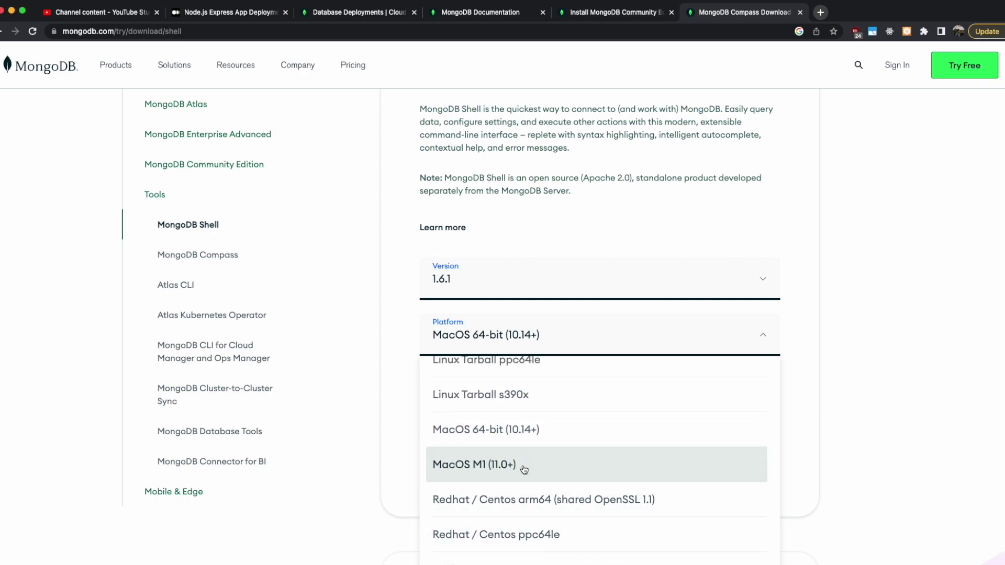
left_click(525, 468)
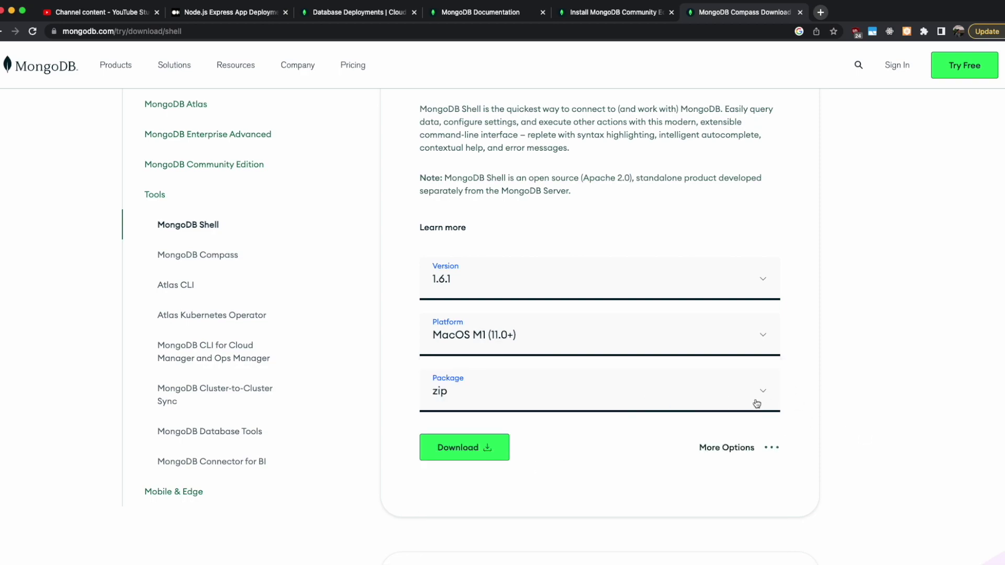
- Choose zip as the MongoDB Shell package and look over the rest of the download page
scroll(866, 394, "down", 1)
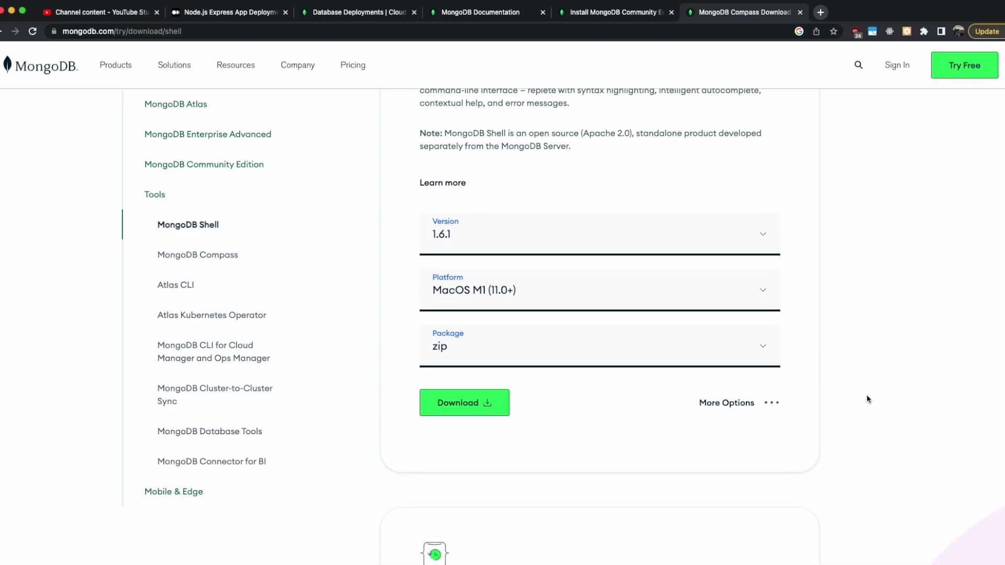
left_click(668, 341)
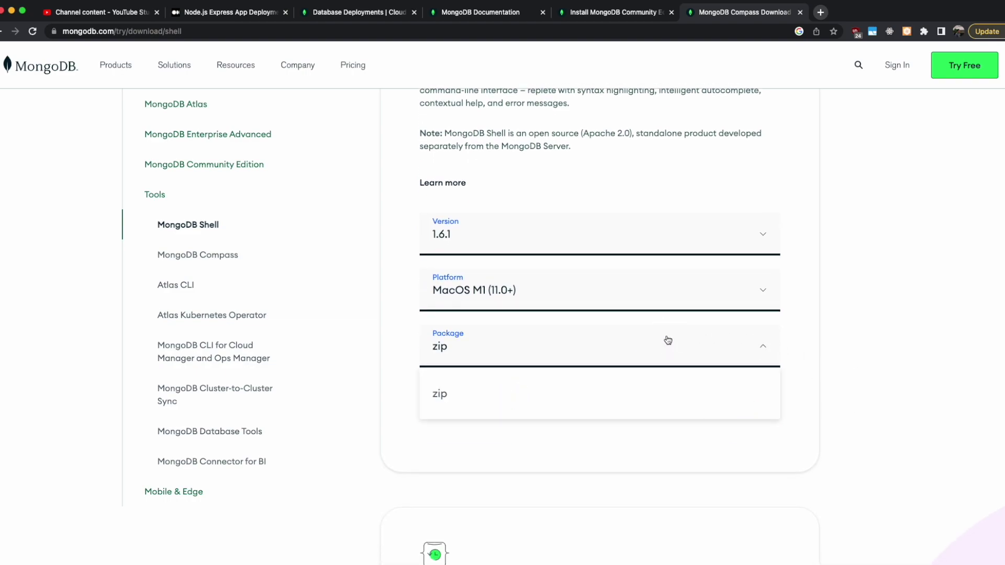
left_click(529, 407)
left_click(469, 398)
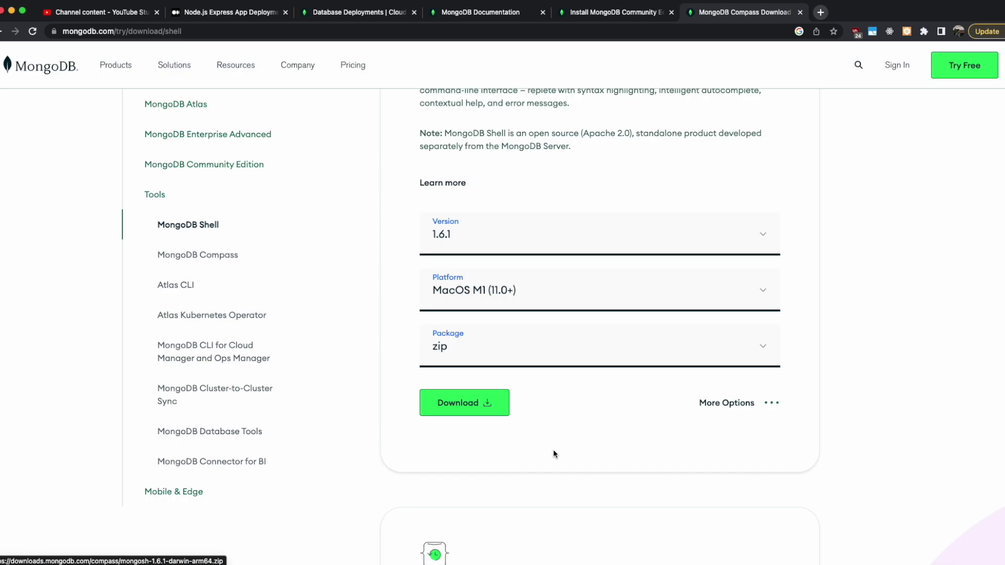
scroll(577, 303, "down", 5)
scroll(577, 303, "down", 5)
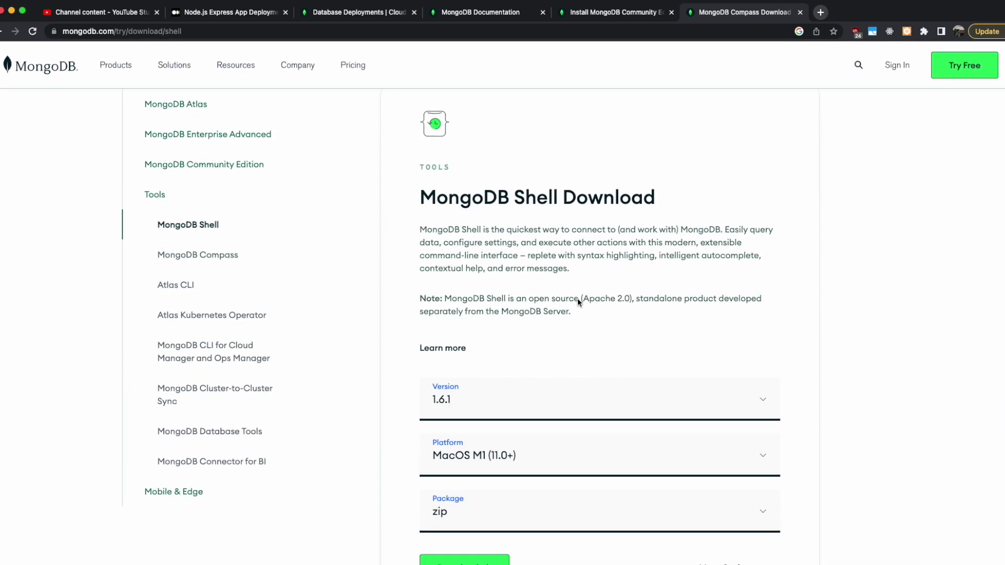
left_click(471, 458)
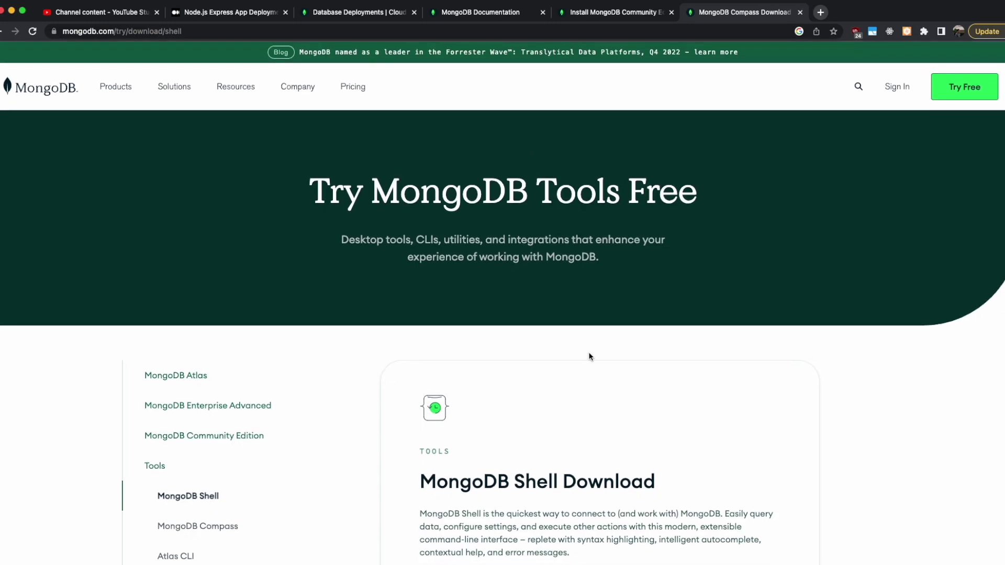
- Switch to MongoDB Compass, move its window aside, and disconnect from localhost:27017 to reach the New Connection form
left_click(683, 542)
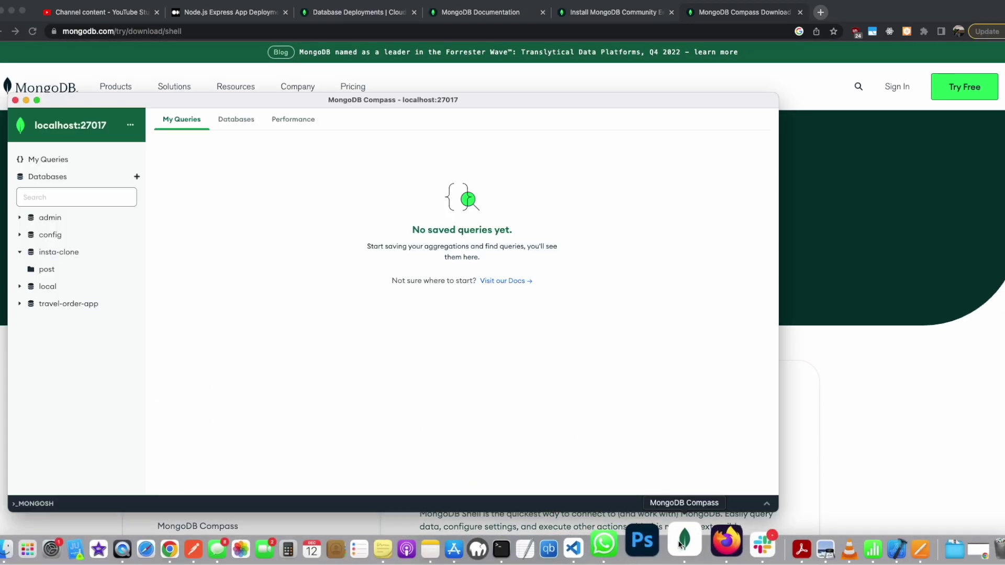
left_click_drag(321, 101, 544, 104)
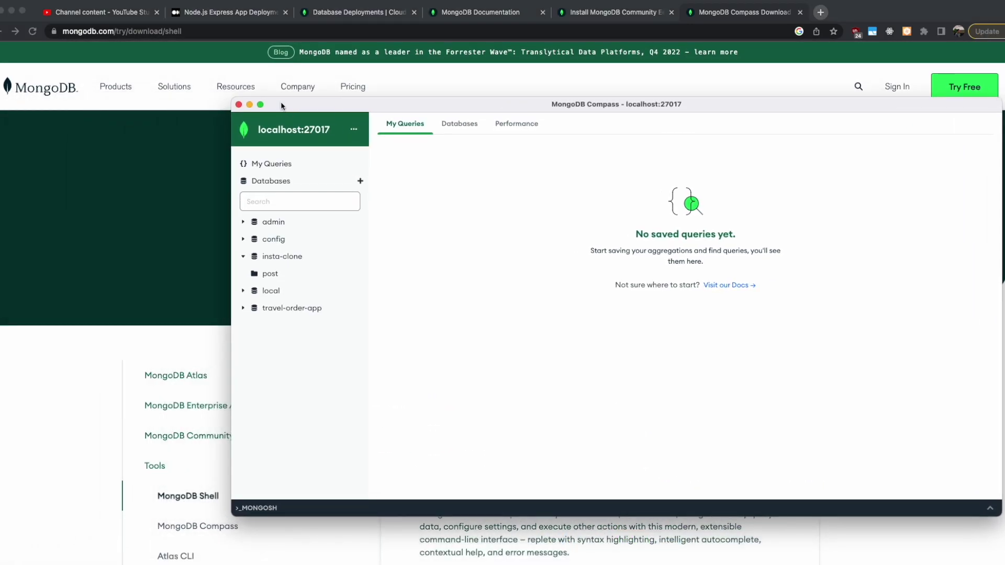
left_click(102, 0)
left_click(112, 20)
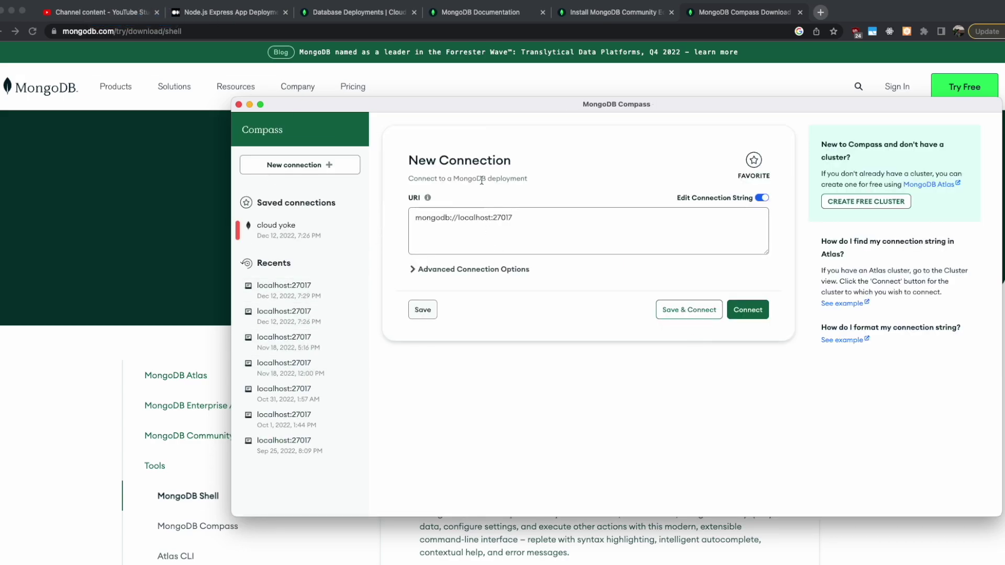
- Examine the connection URI mongodb://localhost:27017 and its port number in the New Connection form
triple_click(448, 160)
triple_click(489, 227)
triple_click(528, 223)
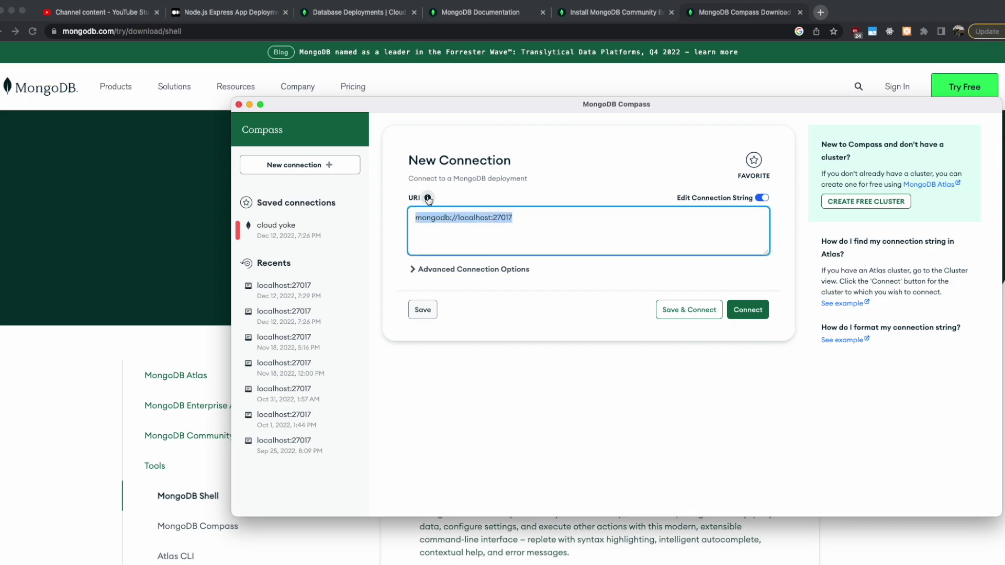
left_click(498, 231)
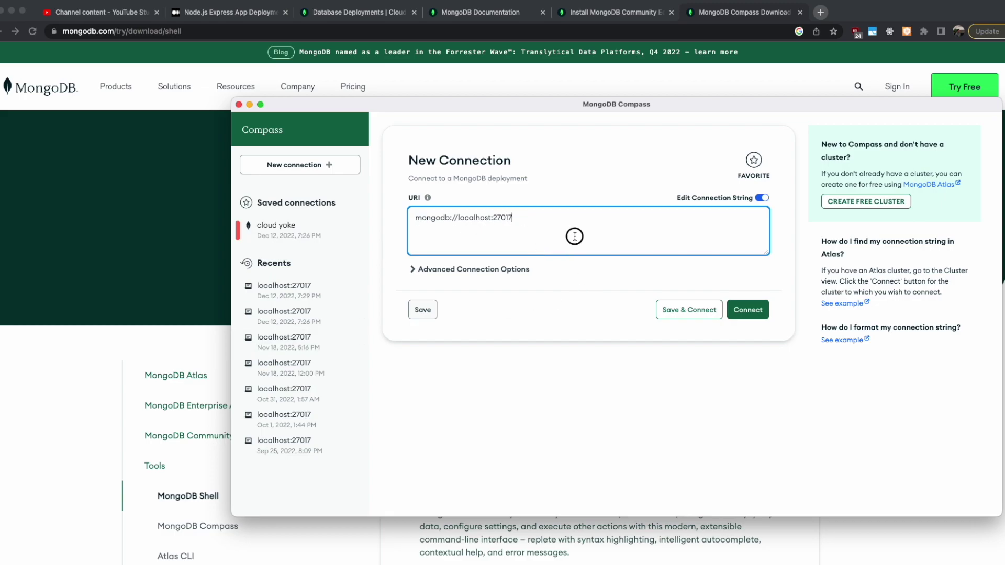
key("super+a")
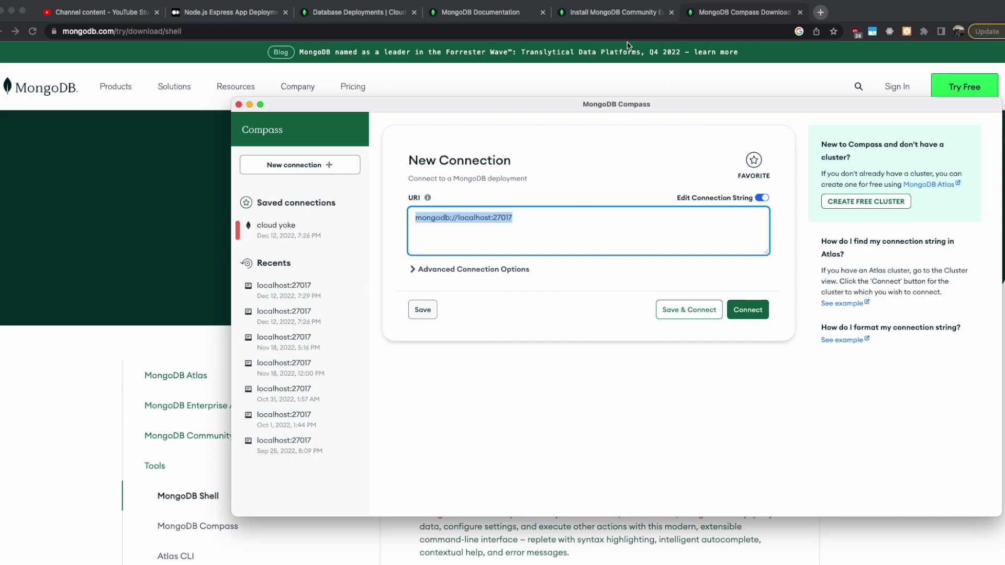
double_click(490, 239)
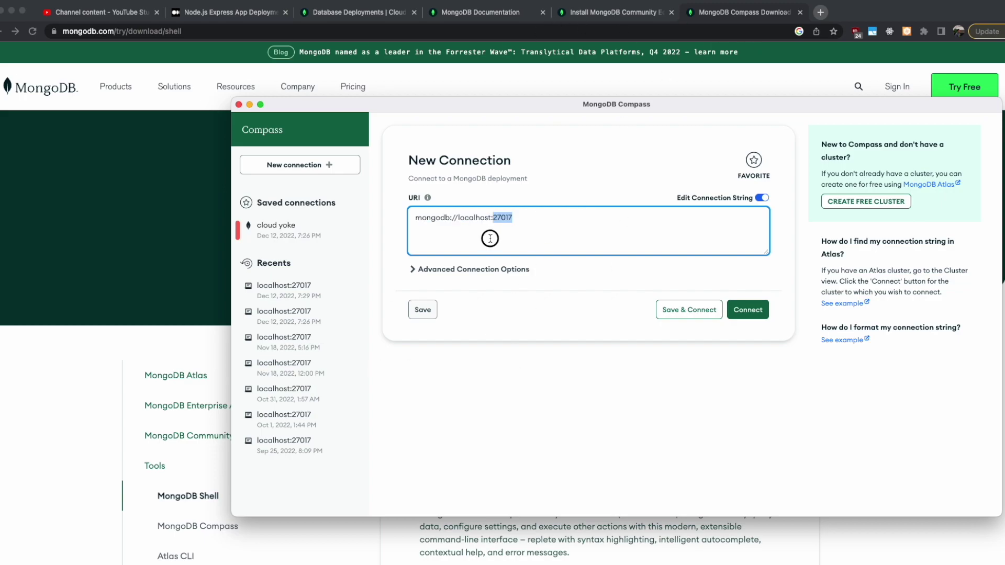
left_click(579, 13)
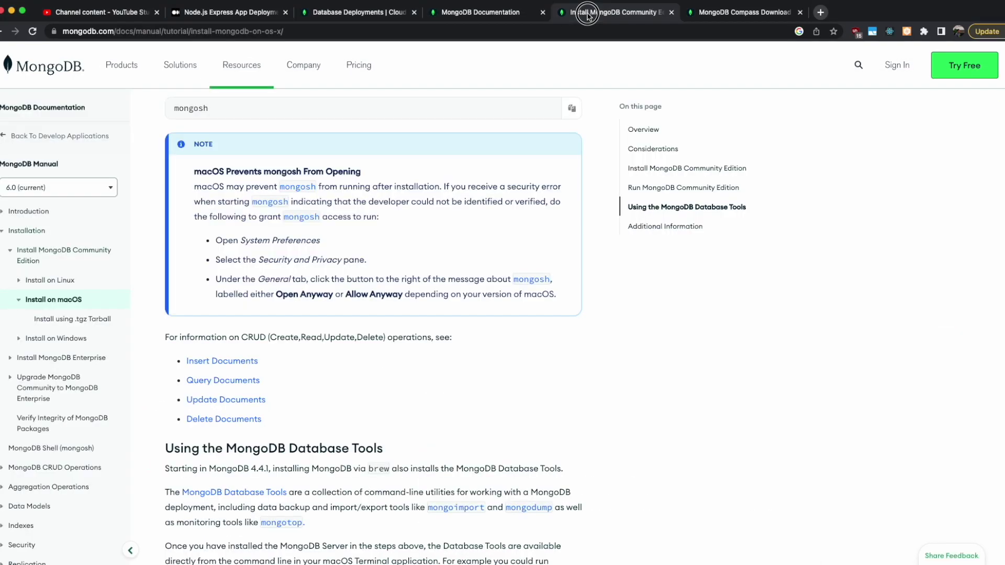
left_click(454, 16)
left_click(343, 12)
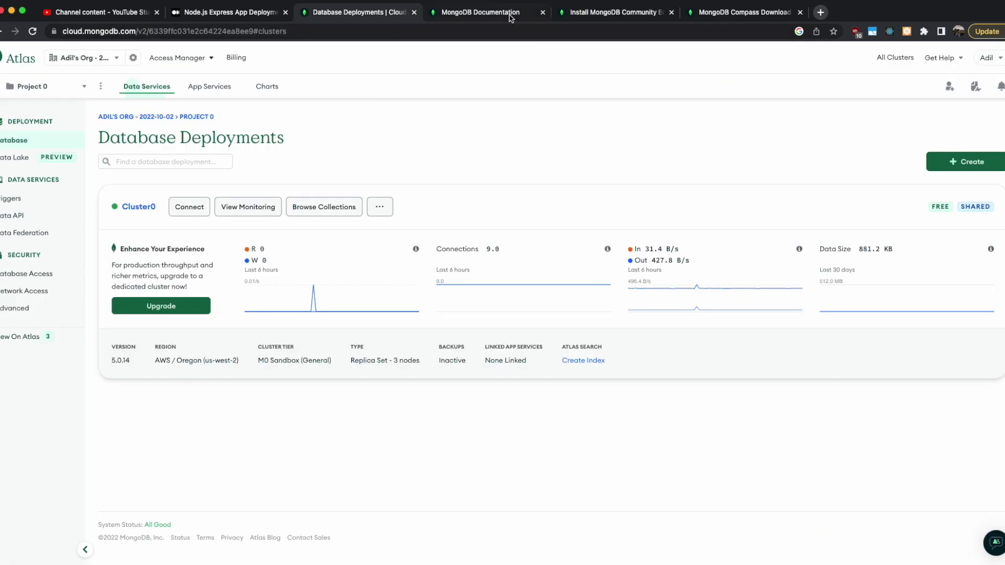
left_click(586, 12)
scroll(481, 160, "up", 10)
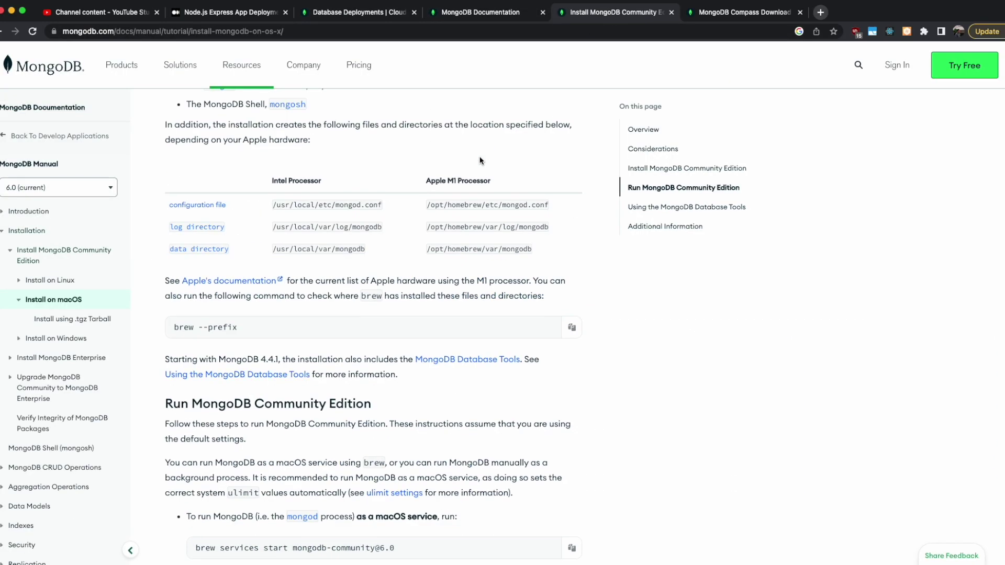
scroll(480, 160, "down", 4)
triple_click(359, 343)
scroll(359, 345, "down", 3)
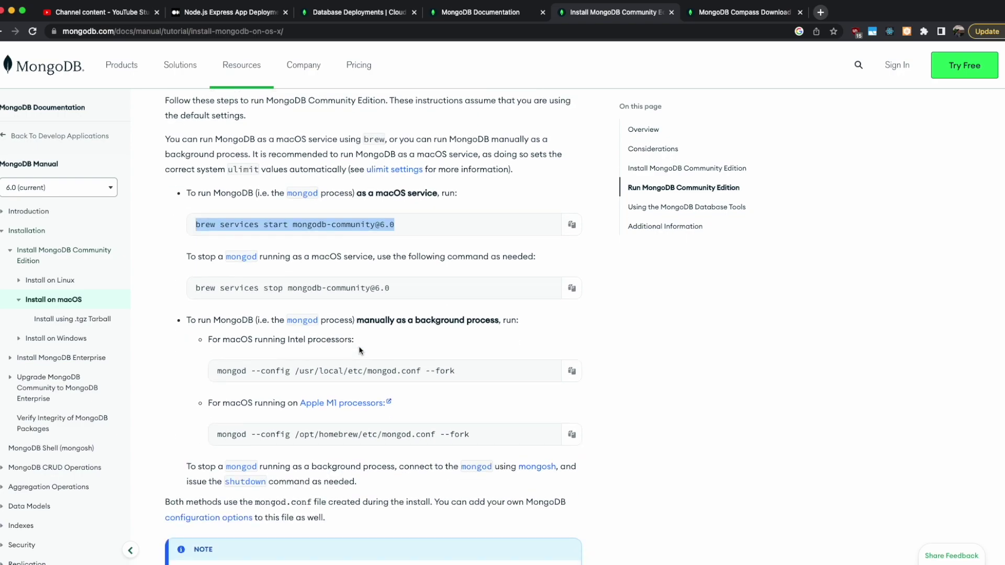
- Switch back to MongoDB Compass and connect to the local server with the URI mongodb://localhost:27017
key("super+Tab")
triple_click(508, 225)
double_click(507, 224)
left_click(543, 212)
double_click(478, 217)
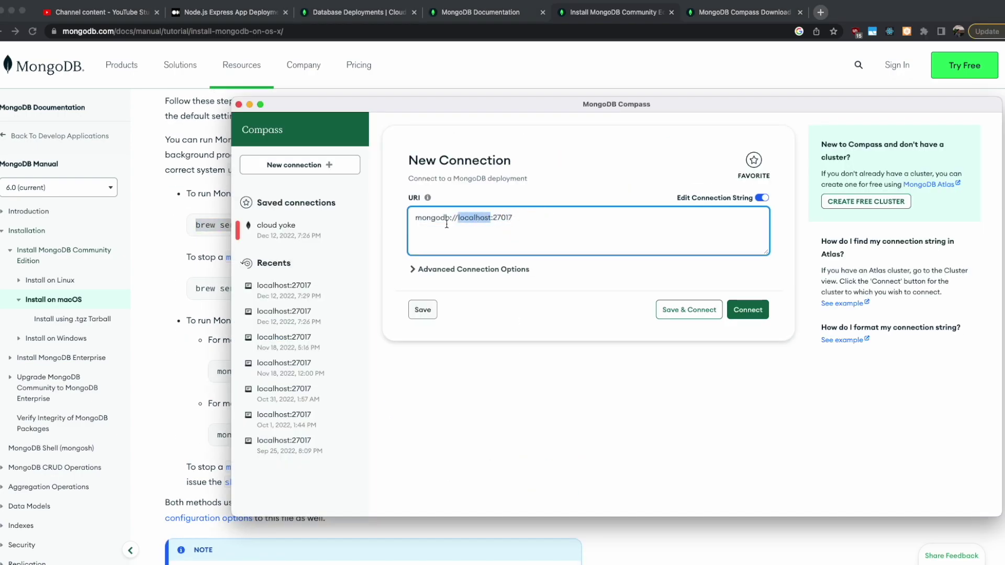
left_click(546, 228)
key("super+a")
left_click(747, 310)
- Look through the collections of the insta-clone, local and travel-order-app databases, collapsing each one again
left_click(244, 257)
left_click(244, 257)
left_click(243, 274)
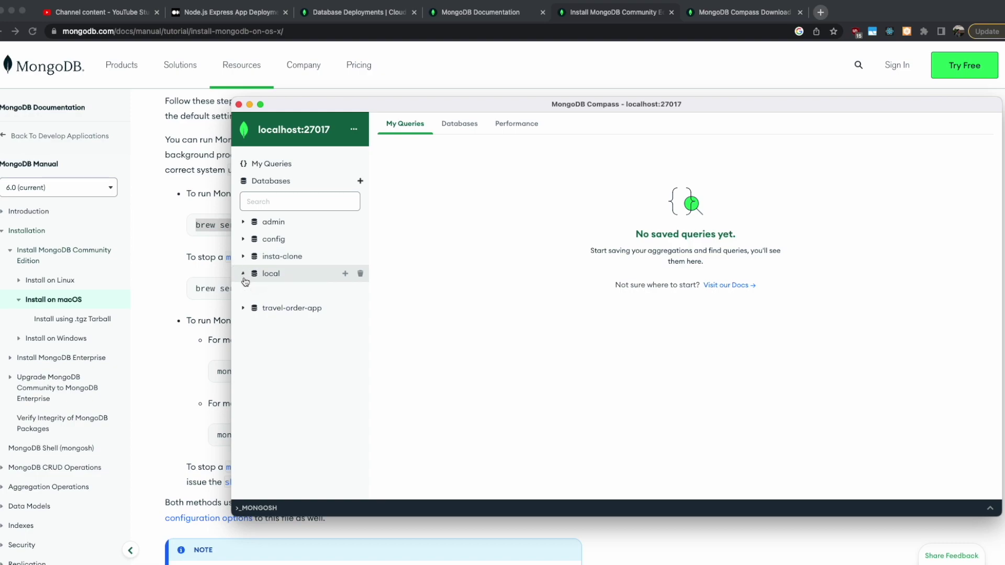
left_click(244, 274)
left_click(244, 292)
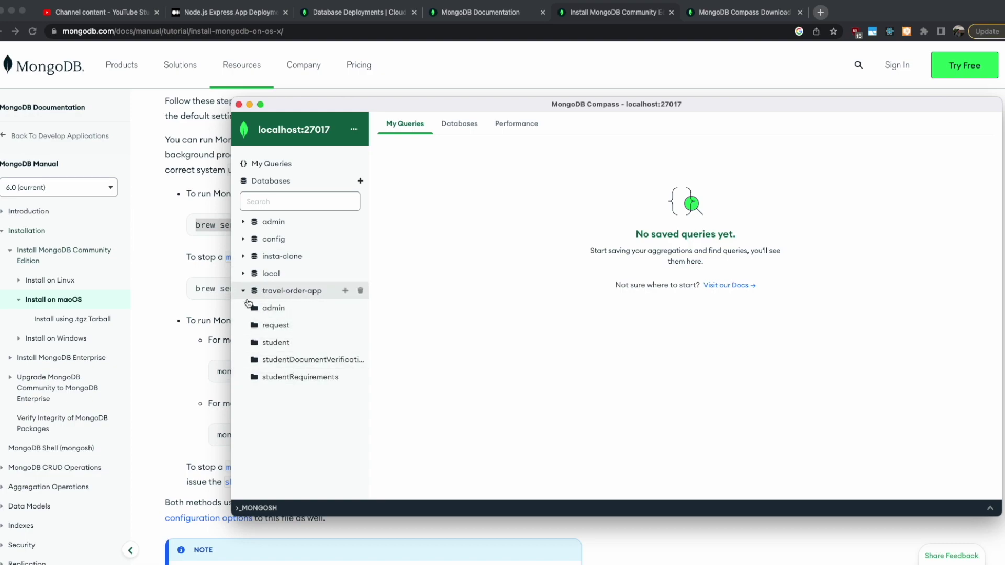
left_click(243, 291)
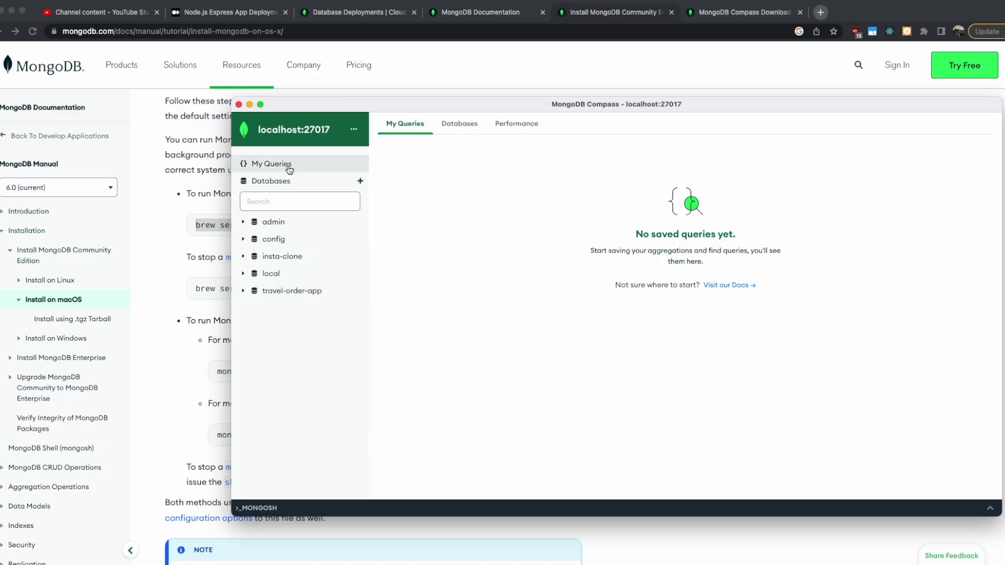
left_click(105, 20)
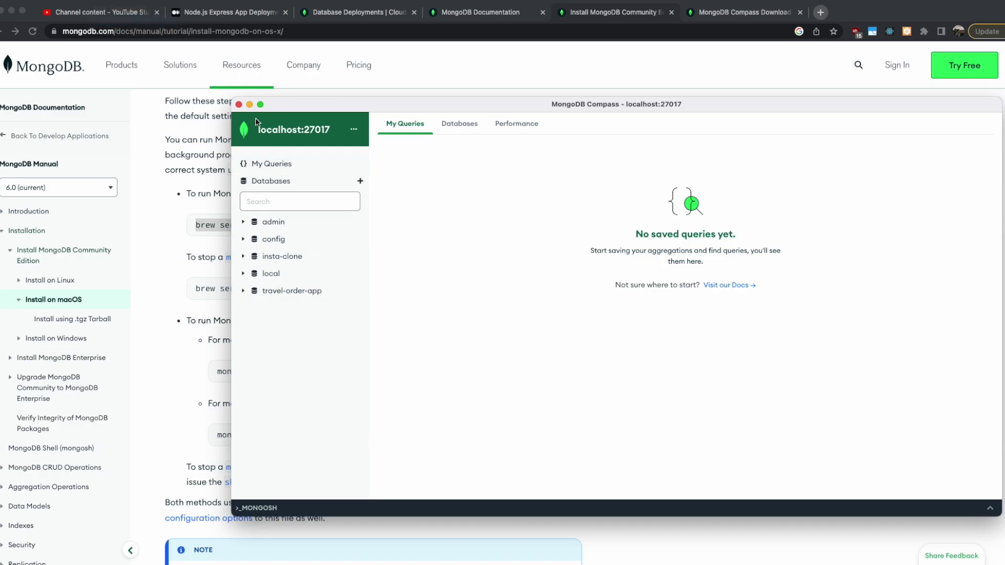
- Check the Atlas Database Deployments page in the browser, and connect MongoDB Compass to the cloud cluster with the saved cloud yoke connection
left_click(476, 18)
left_click(362, 18)
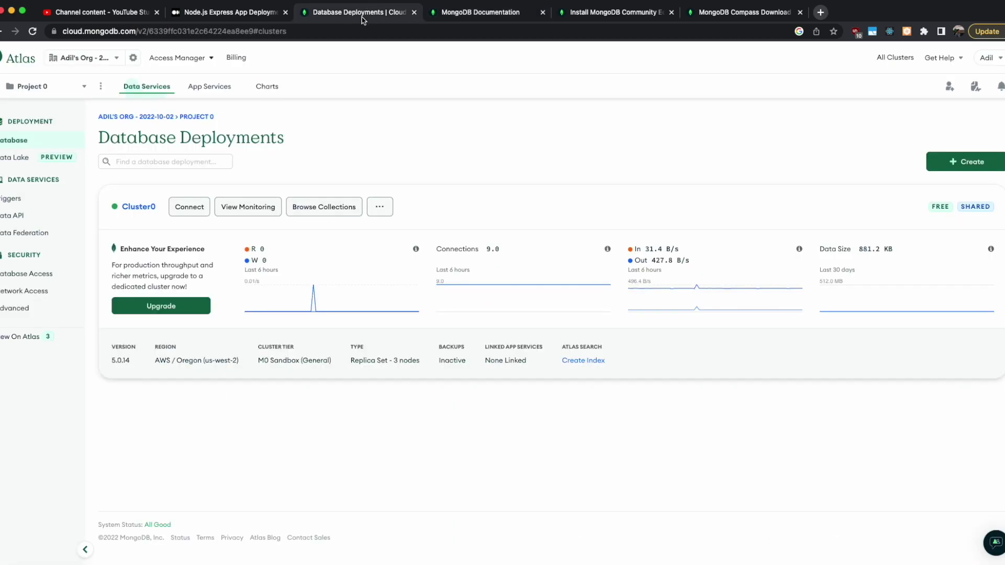
key("super+Tab")
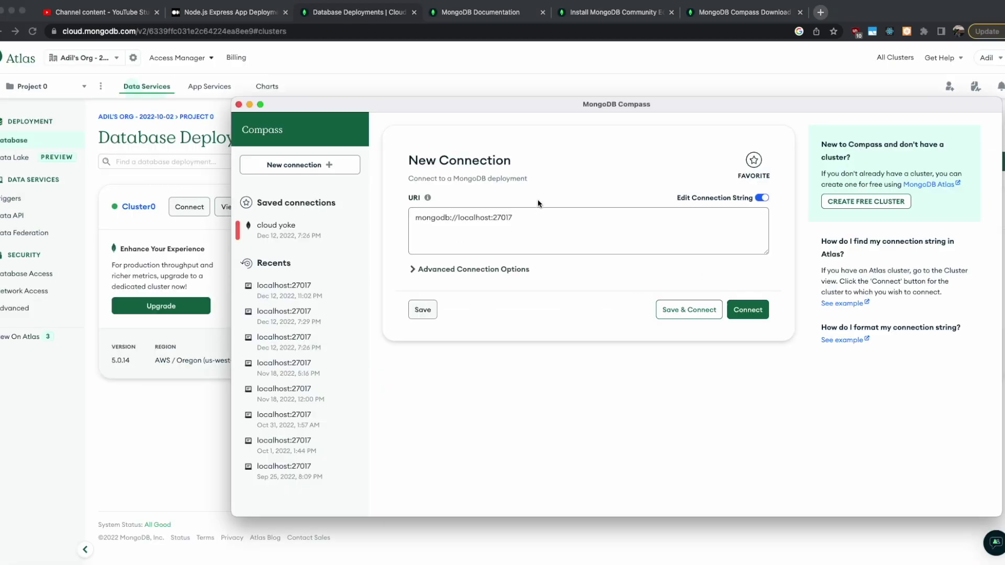
left_click(321, 230)
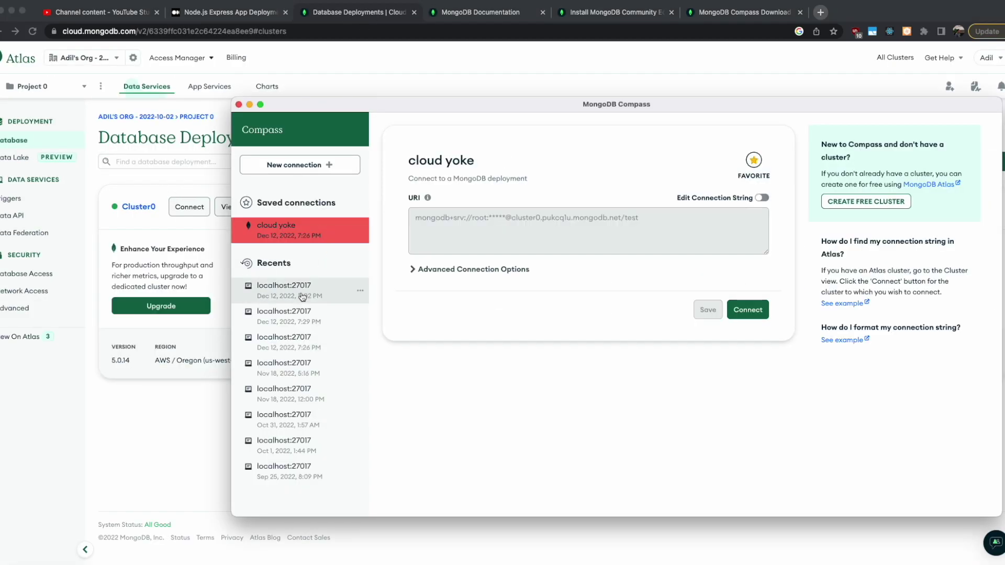
double_click(480, 218)
triple_click(480, 219)
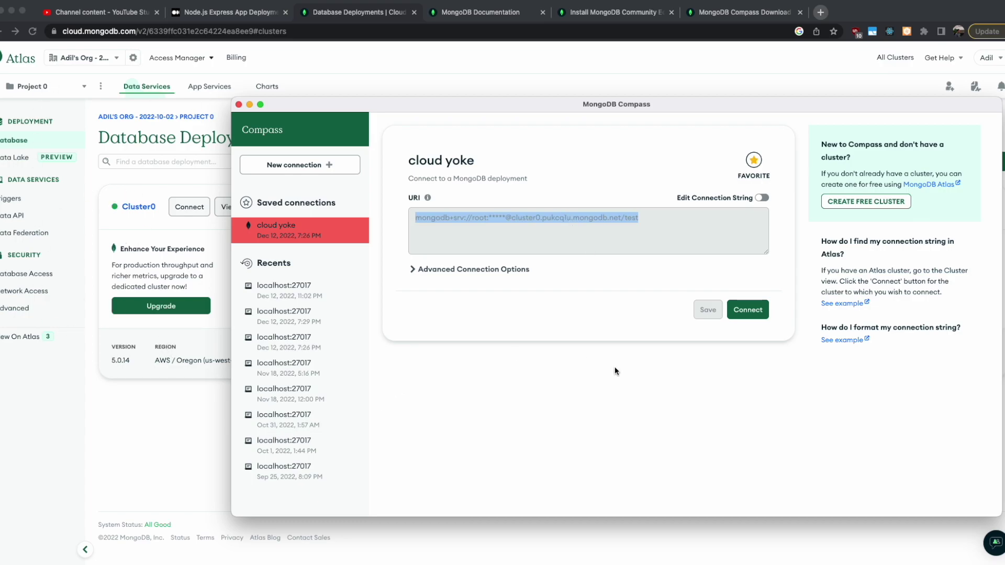
left_click(747, 309)
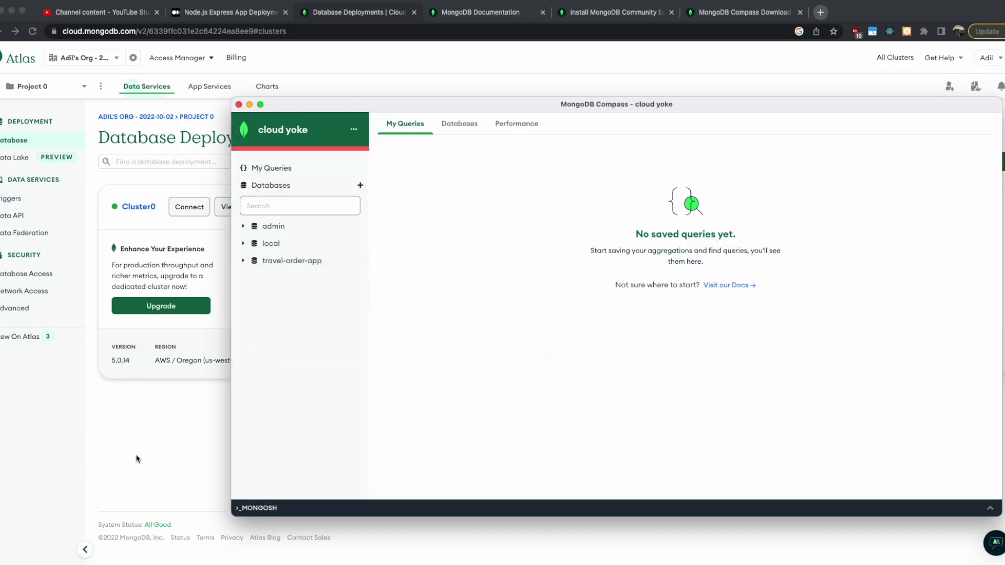
- Return to Atlas in the browser, view Cluster0's connection instructions for MongoDB Compass, and close them
left_click(135, 462)
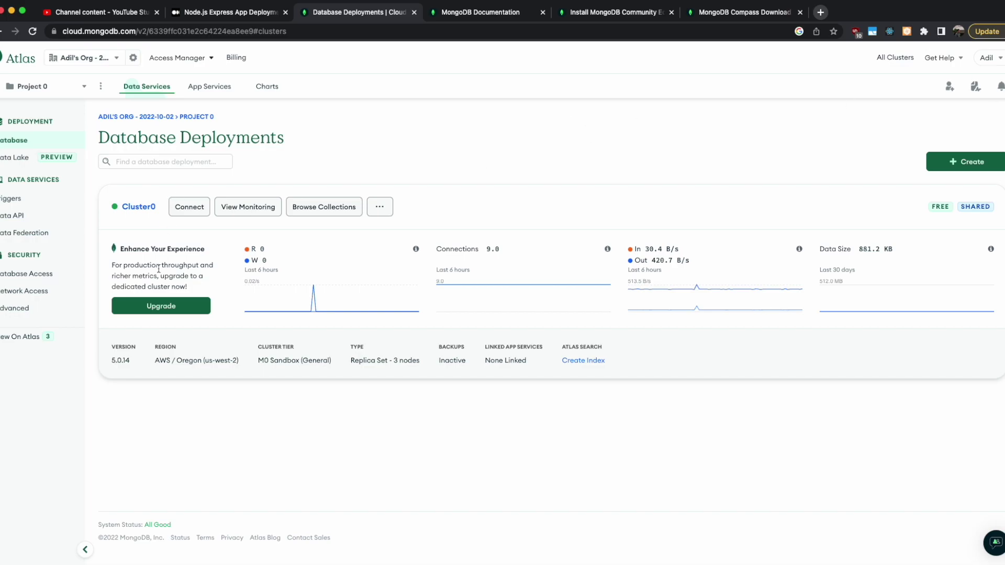
left_click(181, 209)
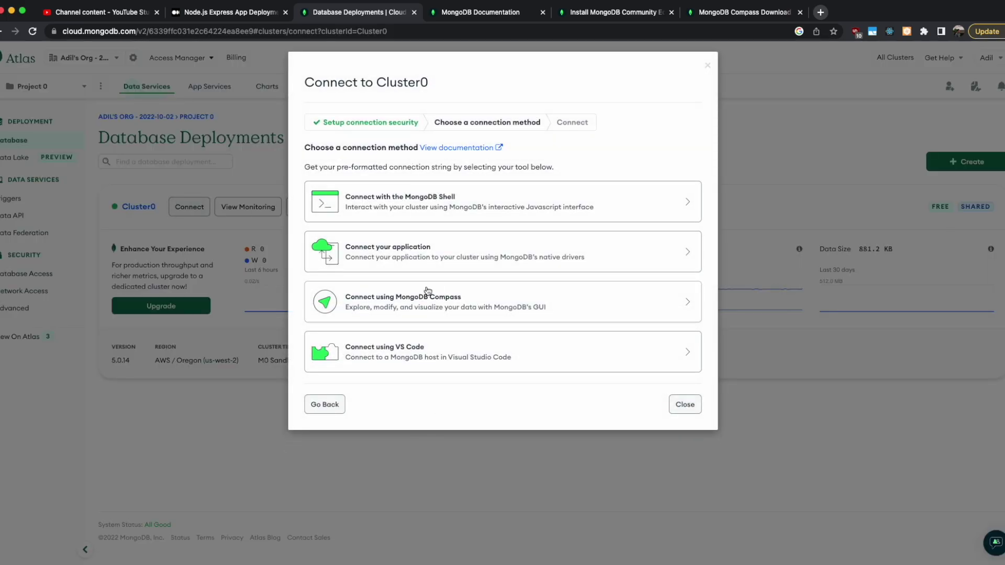
left_click(455, 309)
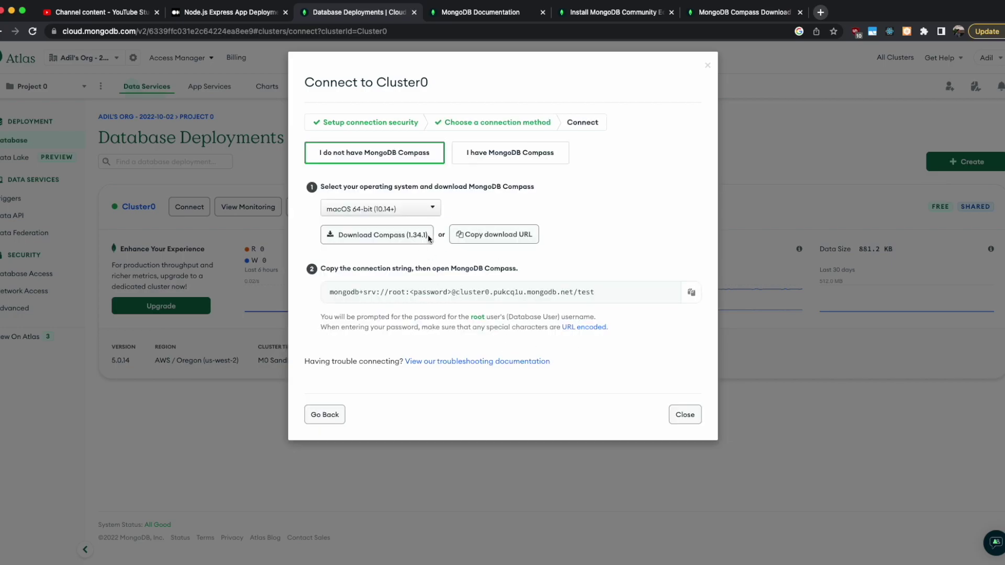
left_click(708, 65)
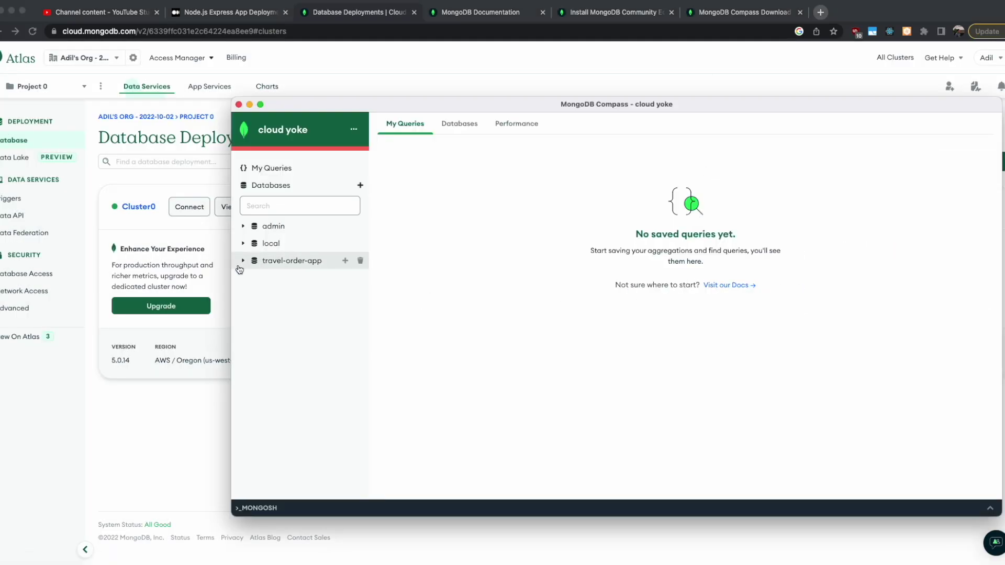
- Switch back to MongoDB Compass and inspect the travel-order-app database's student collection, opening its first document for editing
left_click(243, 261)
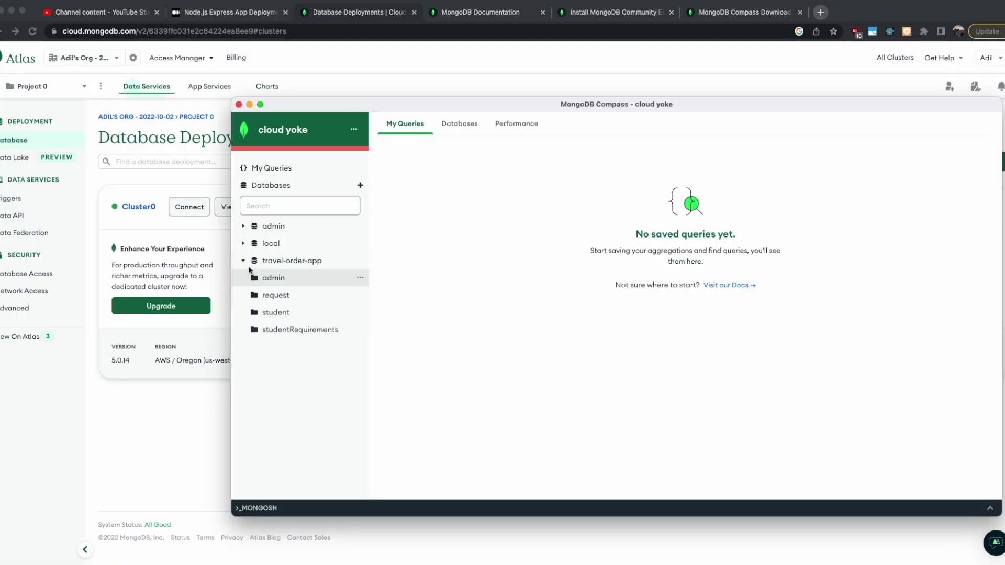
left_click(278, 317)
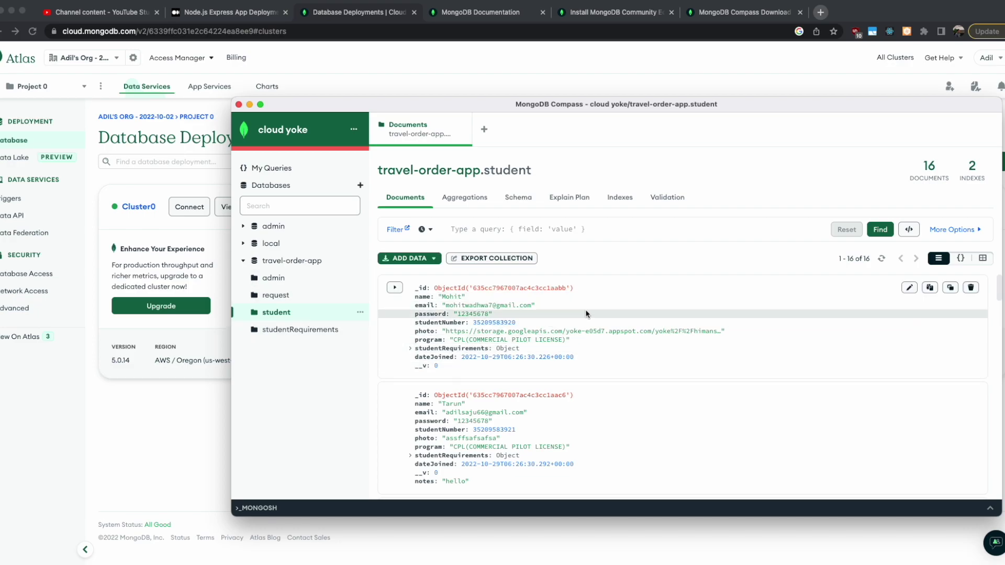
double_click(487, 314)
left_click(521, 234)
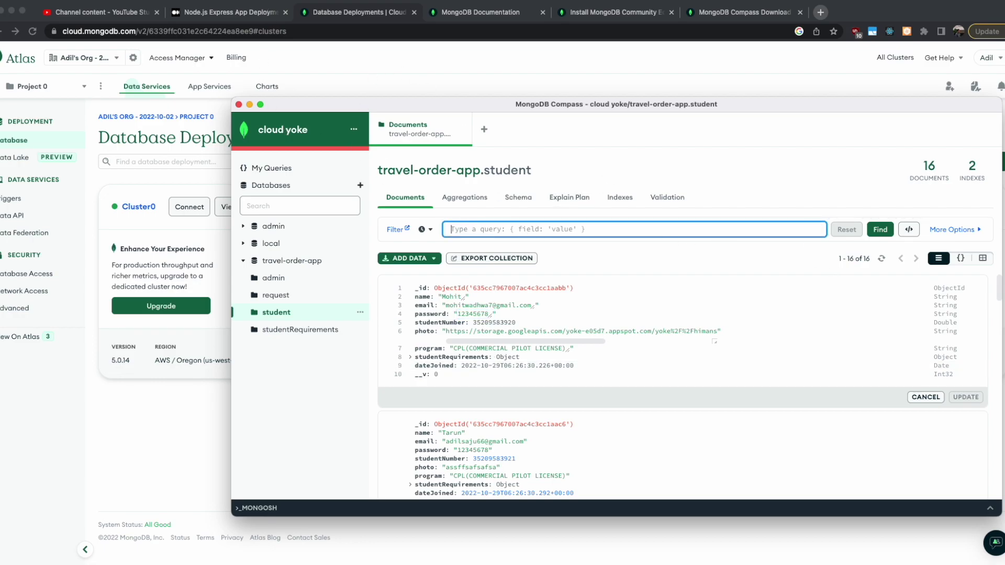
left_click_drag(307, 105, 281, 145)
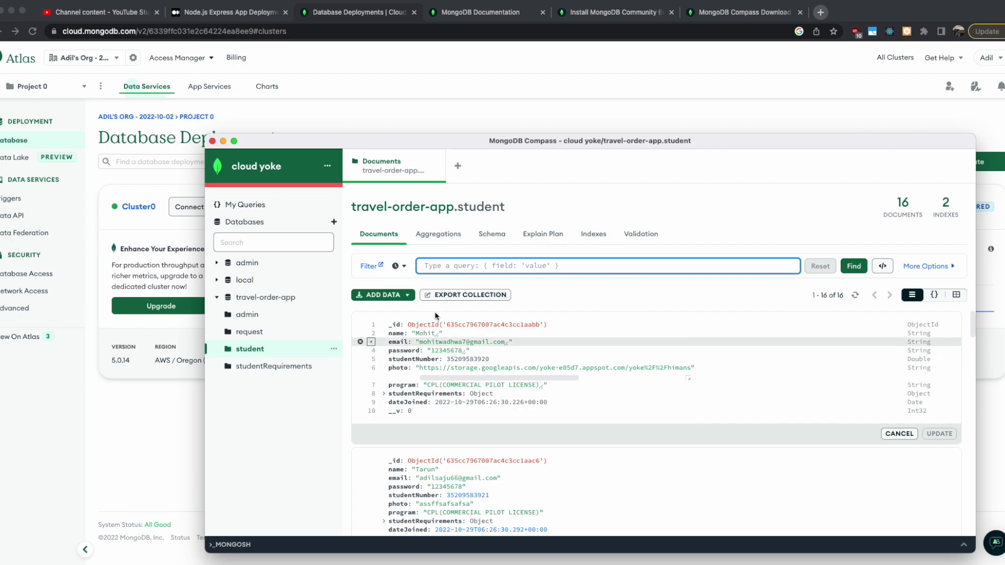